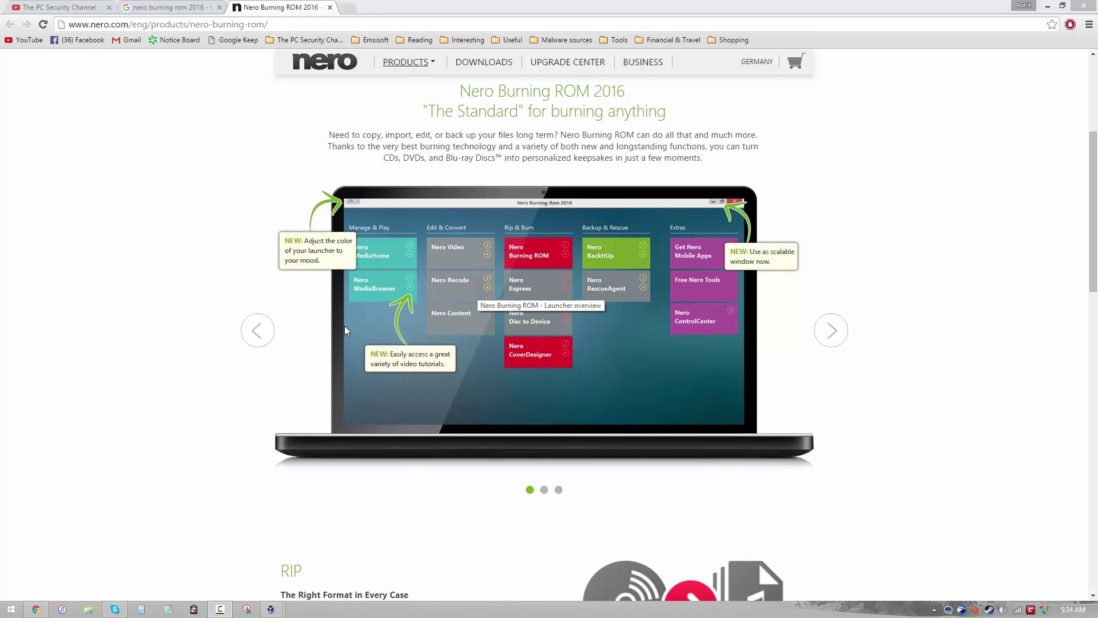
Scroll the nero.com Burning ROM 2016 page past RIP, COPY, BURN and PROTECT to DOWNLOAD
{"action": "scroll", "coordinate": [182, 324], "scroll_direction": "down", "scroll_amount": 2}
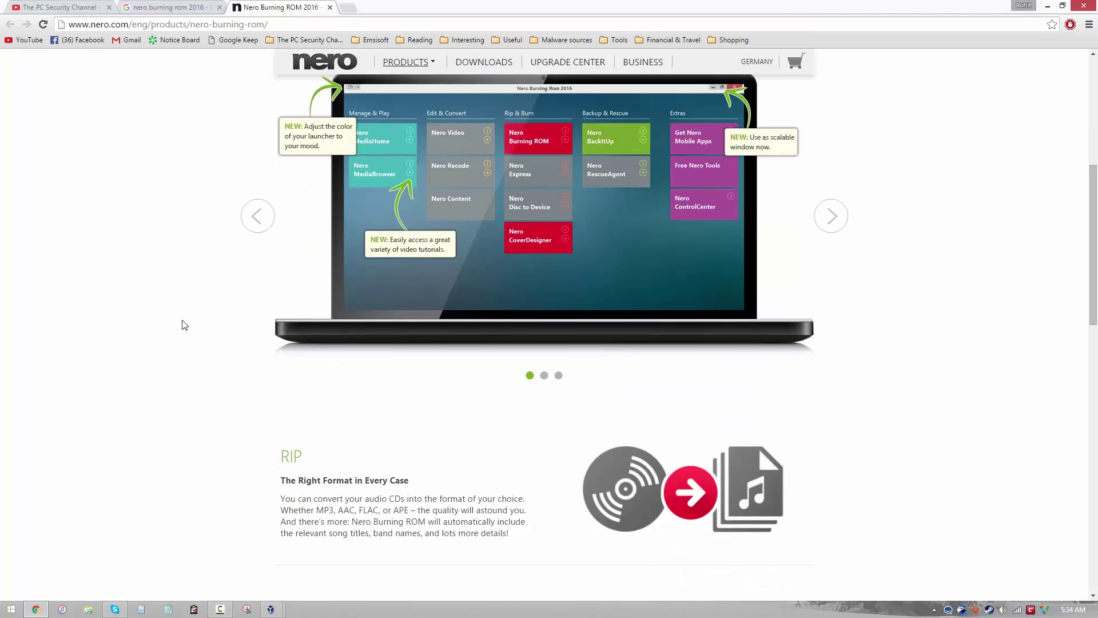
{"action": "scroll", "coordinate": [184, 324], "scroll_direction": "down", "scroll_amount": 7}
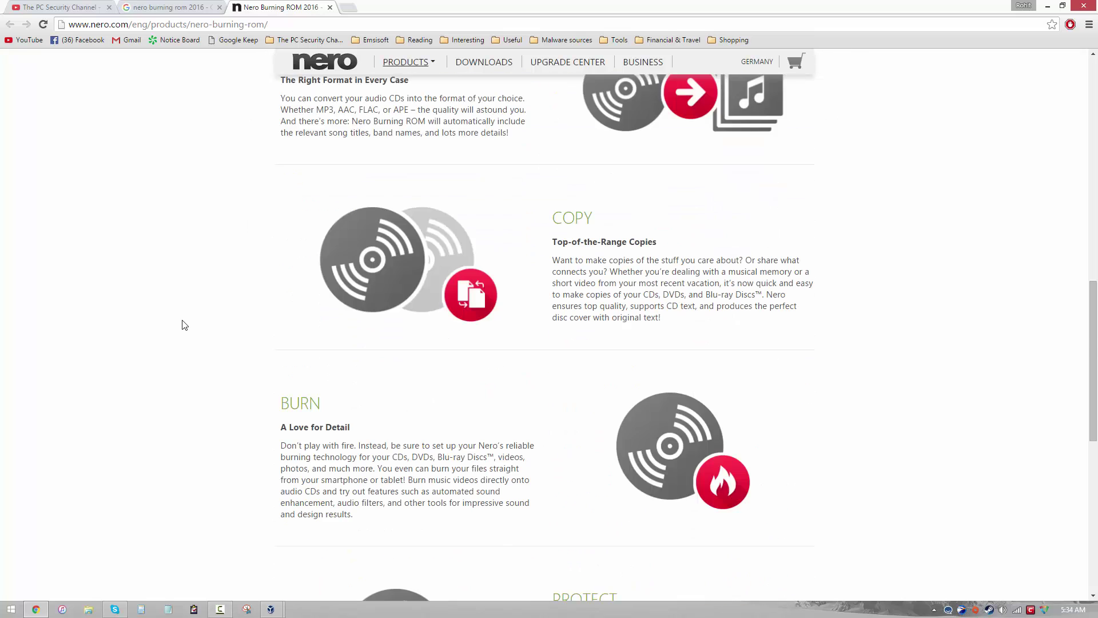
{"action": "scroll", "coordinate": [184, 324], "scroll_direction": "down", "scroll_amount": 4}
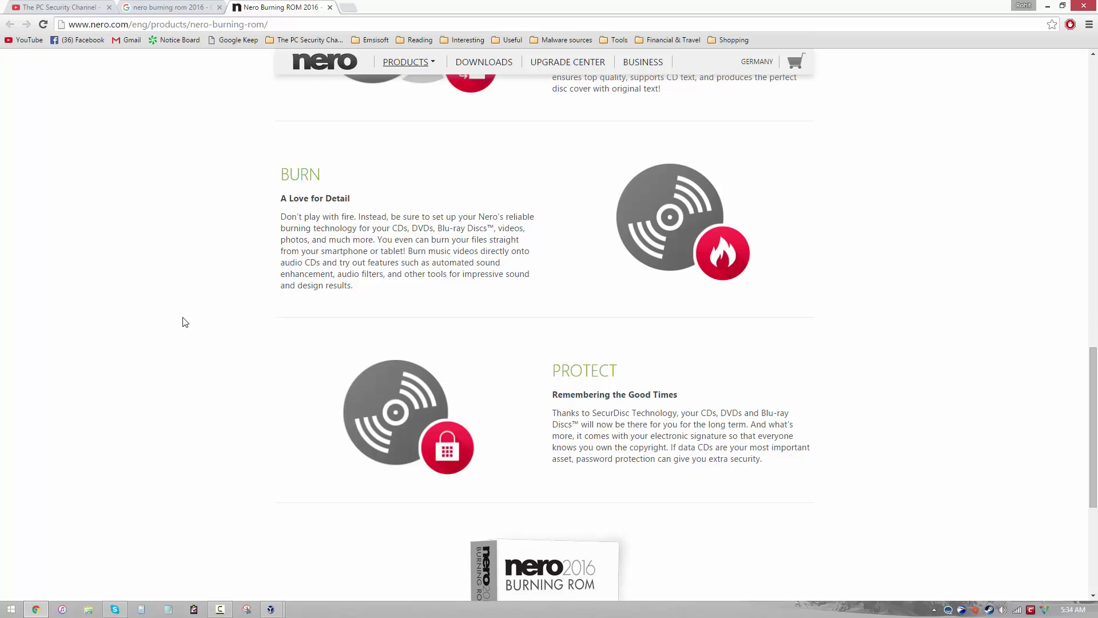
{"action": "scroll", "coordinate": [184, 322], "scroll_direction": "down", "scroll_amount": 3}
{"action": "scroll", "coordinate": [184, 322], "scroll_direction": "down", "scroll_amount": 1}
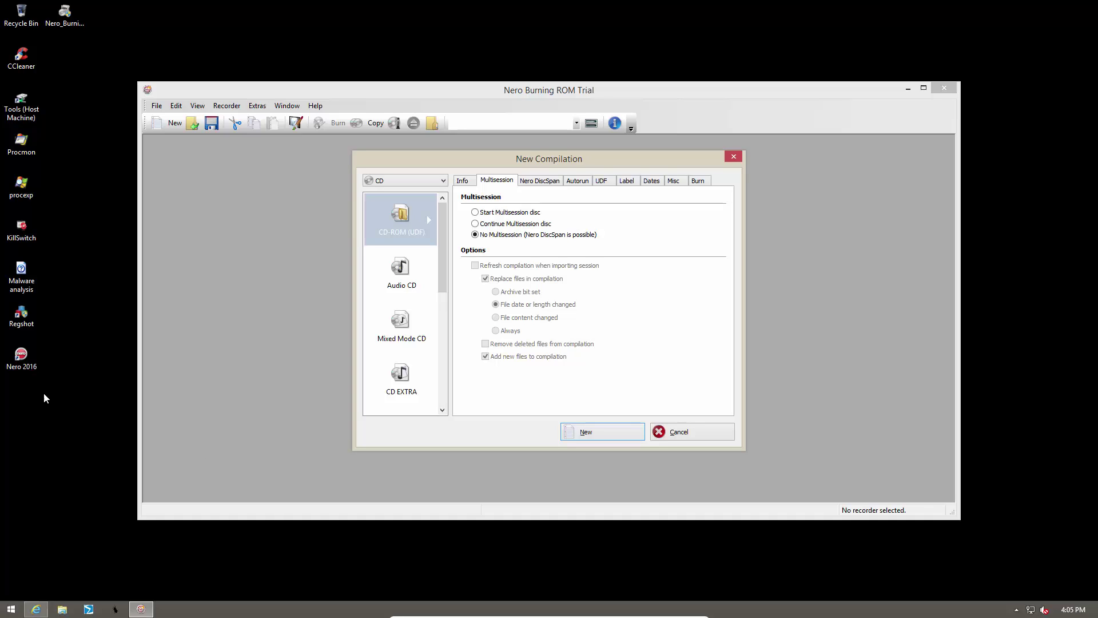
Launch Nero 2016 from its desktop icon and bring up the CD New Compilation dialog
{"action": "double_click", "coordinate": [23, 361]}
{"action": "left_click_drag", "start_coordinate": [444, 287], "coordinate": [435, 259]}
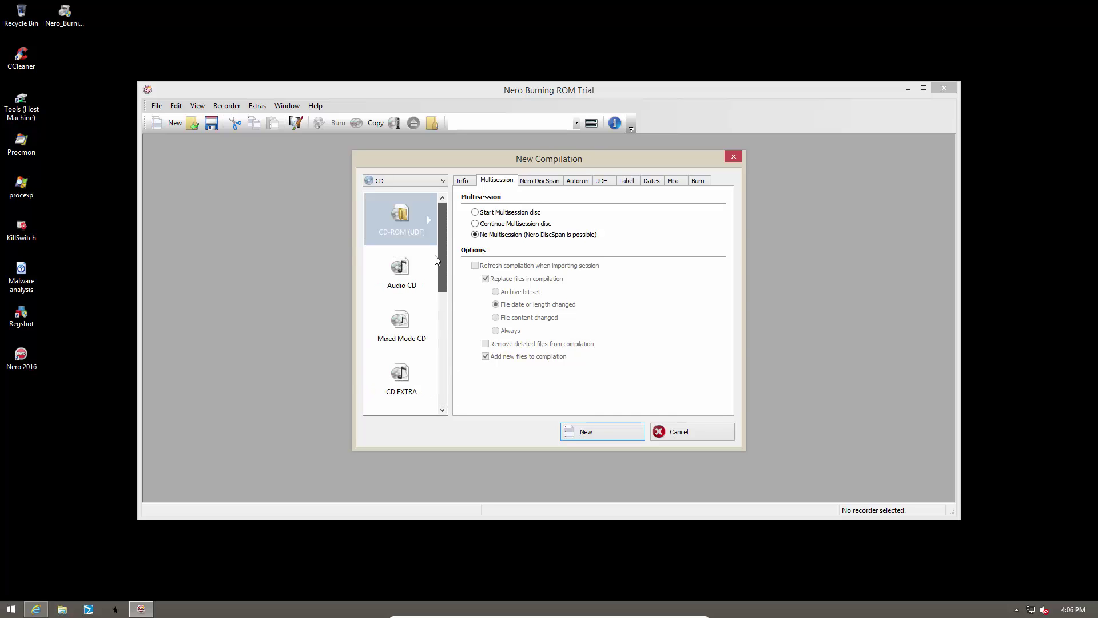
{"action": "left_click", "coordinate": [405, 180]}
{"action": "left_click", "coordinate": [408, 210]}
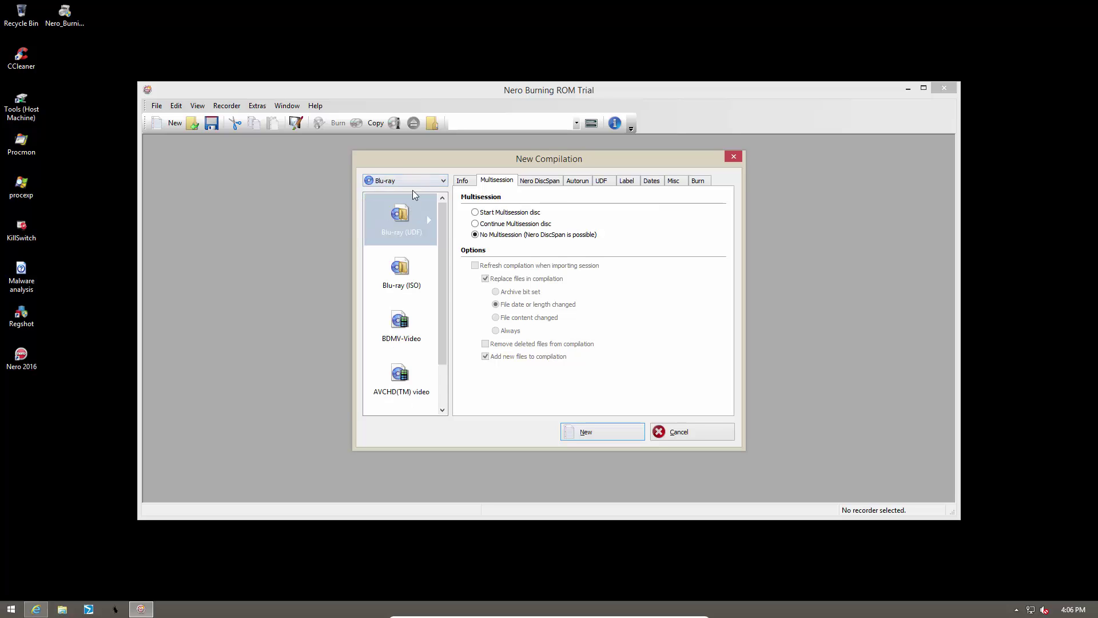
{"action": "left_click", "coordinate": [413, 181]}
{"action": "left_click", "coordinate": [415, 200]}
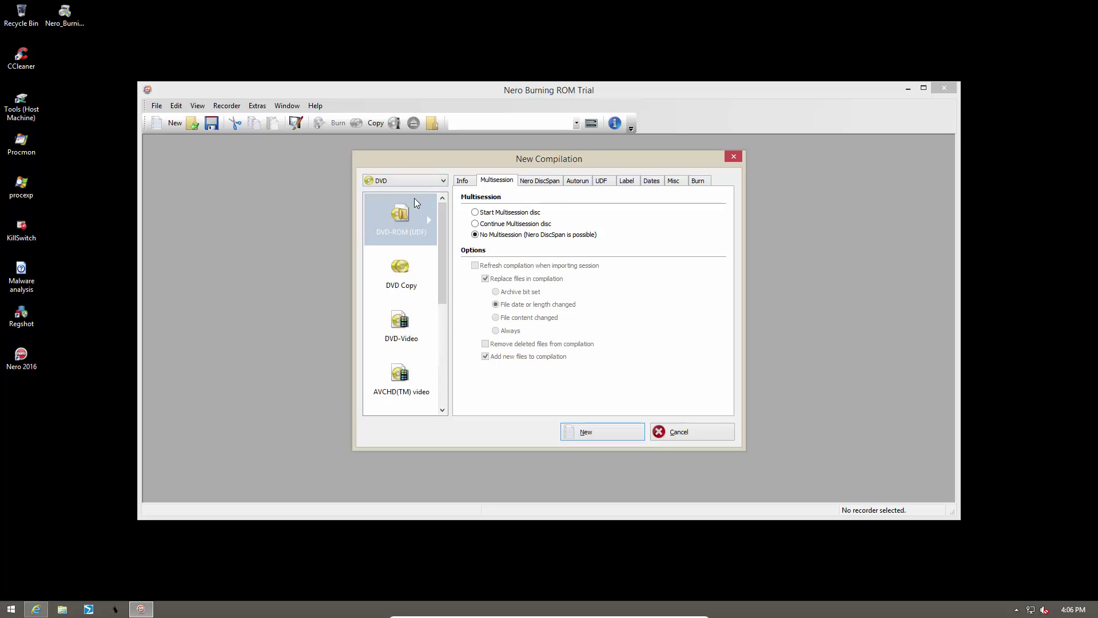
{"action": "left_click_drag", "start_coordinate": [444, 228], "coordinate": [441, 348]}
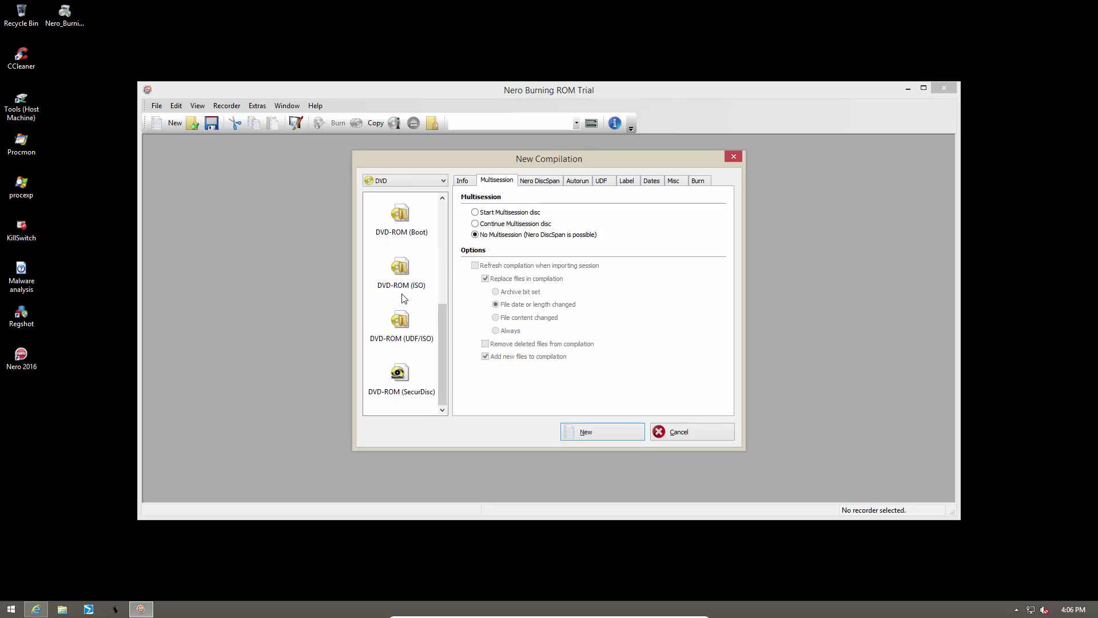
{"action": "left_click_drag", "start_coordinate": [438, 384], "coordinate": [439, 352]}
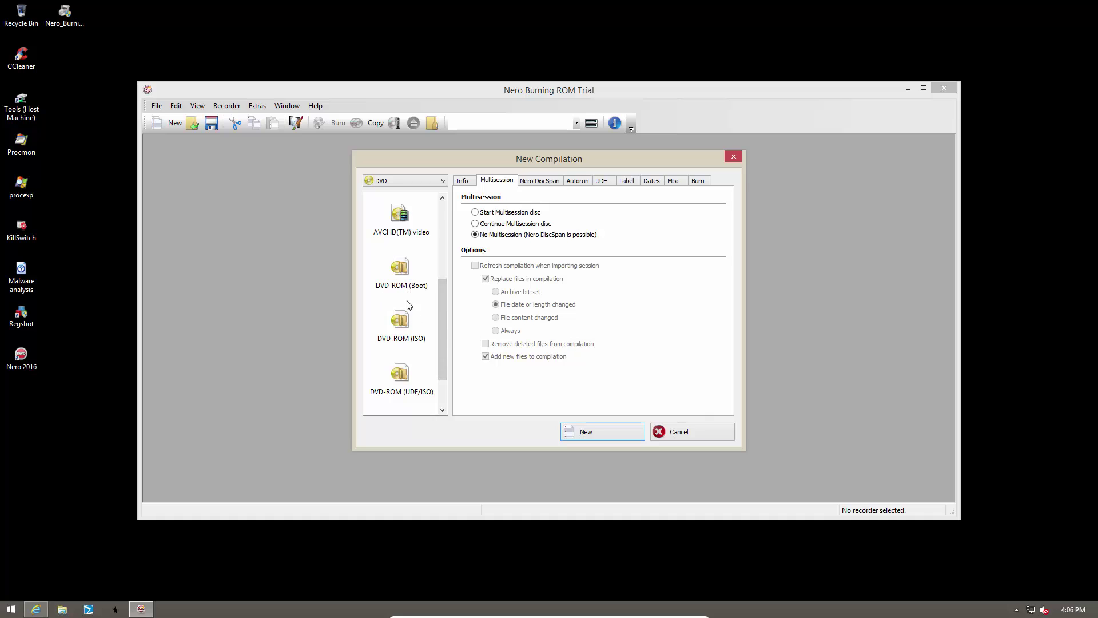
{"action": "left_click_drag", "start_coordinate": [445, 323], "coordinate": [442, 252]}
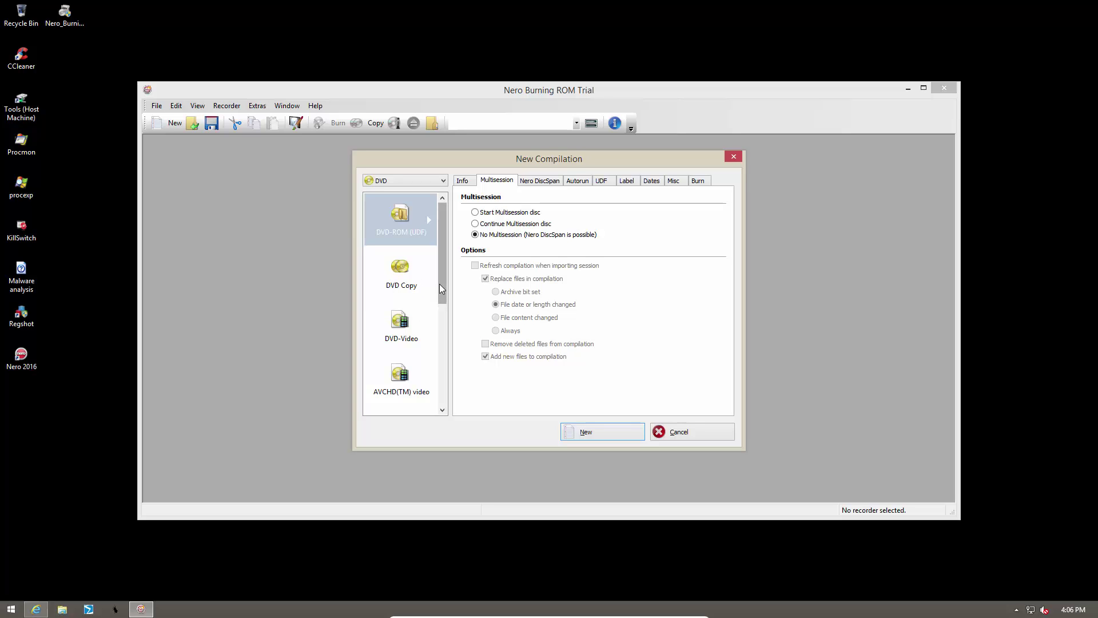
{"action": "left_click_drag", "start_coordinate": [442, 288], "coordinate": [449, 347]}
{"action": "scroll", "coordinate": [426, 215], "scroll_direction": "up", "scroll_amount": 3}
{"action": "left_click", "coordinate": [425, 180]}
{"action": "left_click", "coordinate": [425, 193]}
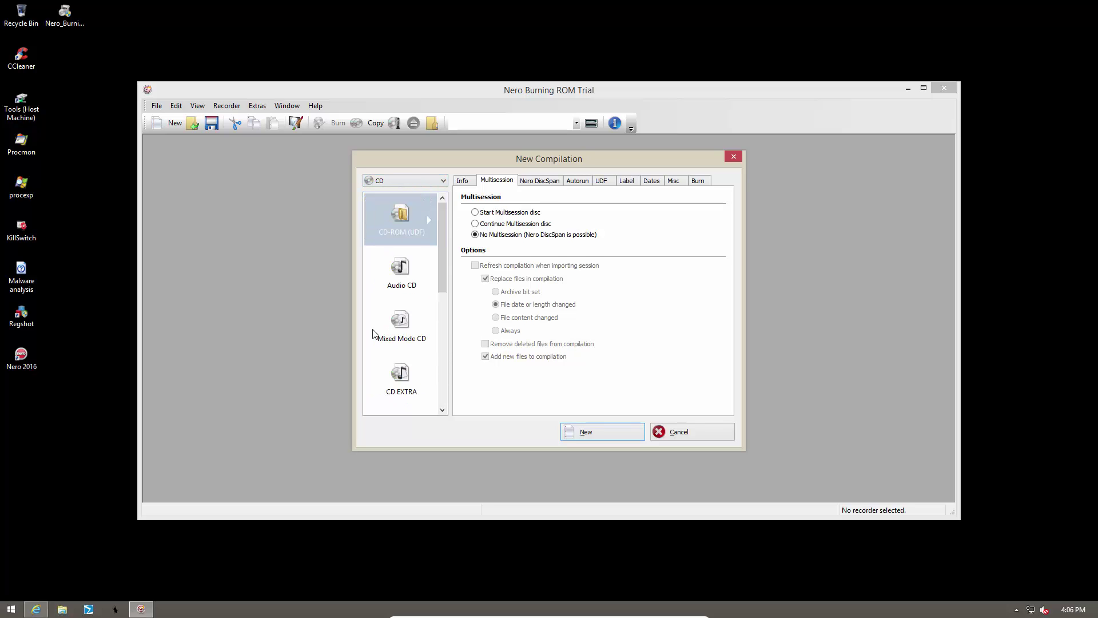
{"action": "left_click_drag", "start_coordinate": [438, 252], "coordinate": [400, 198]}
{"action": "left_click", "coordinate": [400, 180]}
{"action": "left_click", "coordinate": [407, 211]}
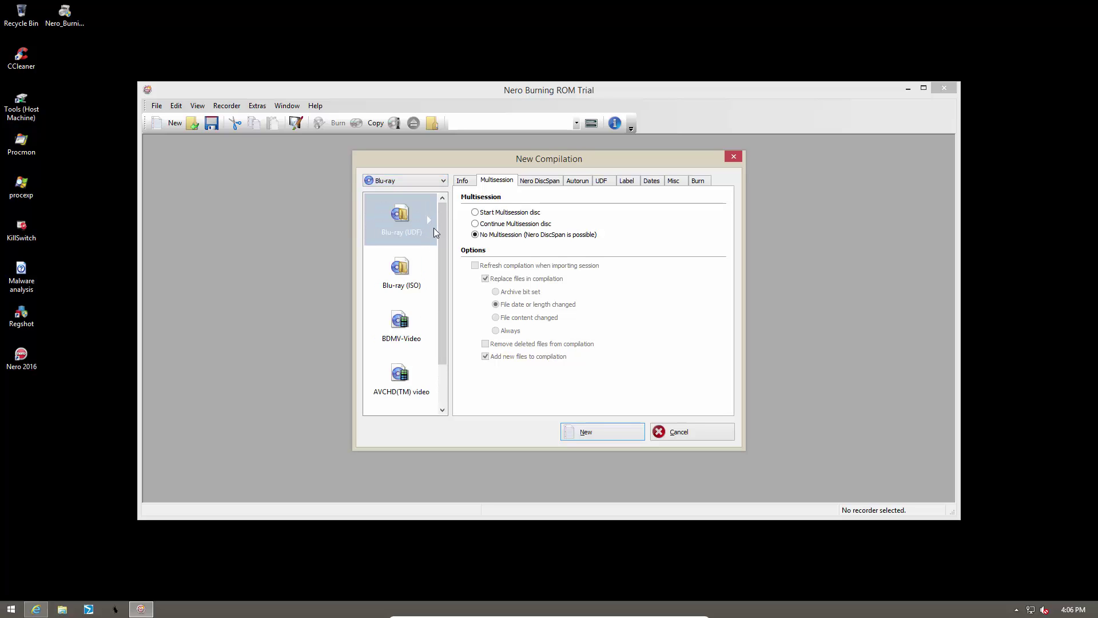
{"action": "scroll", "coordinate": [442, 254], "scroll_direction": "down", "scroll_amount": 1}
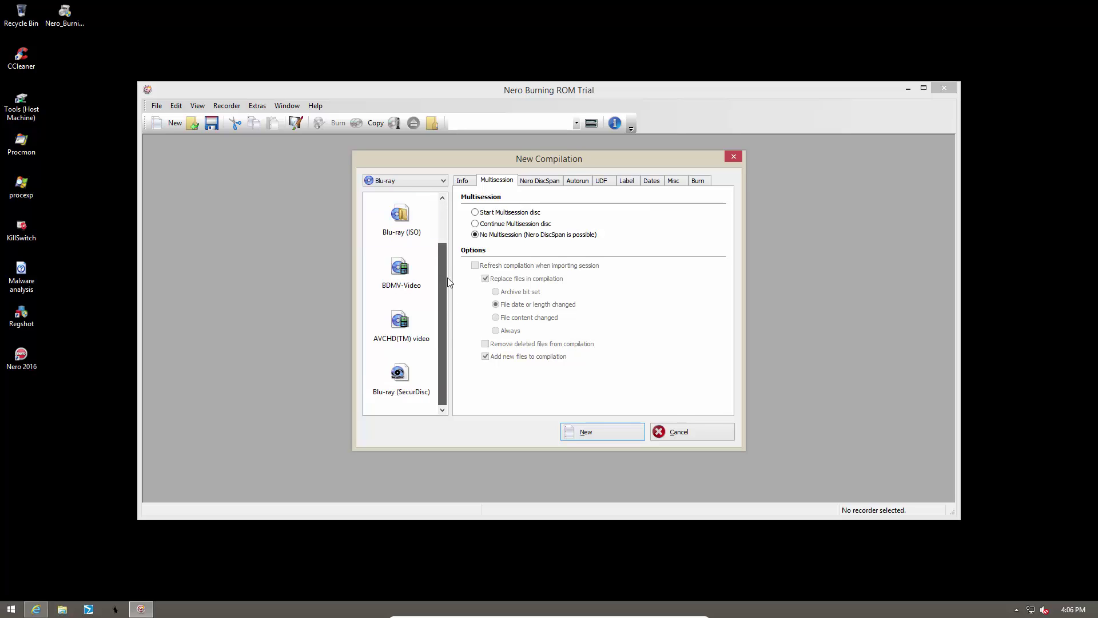
{"action": "scroll", "coordinate": [445, 271], "scroll_direction": "up", "scroll_amount": 1}
{"action": "left_click", "coordinate": [401, 180]}
{"action": "left_click", "coordinate": [382, 189]}
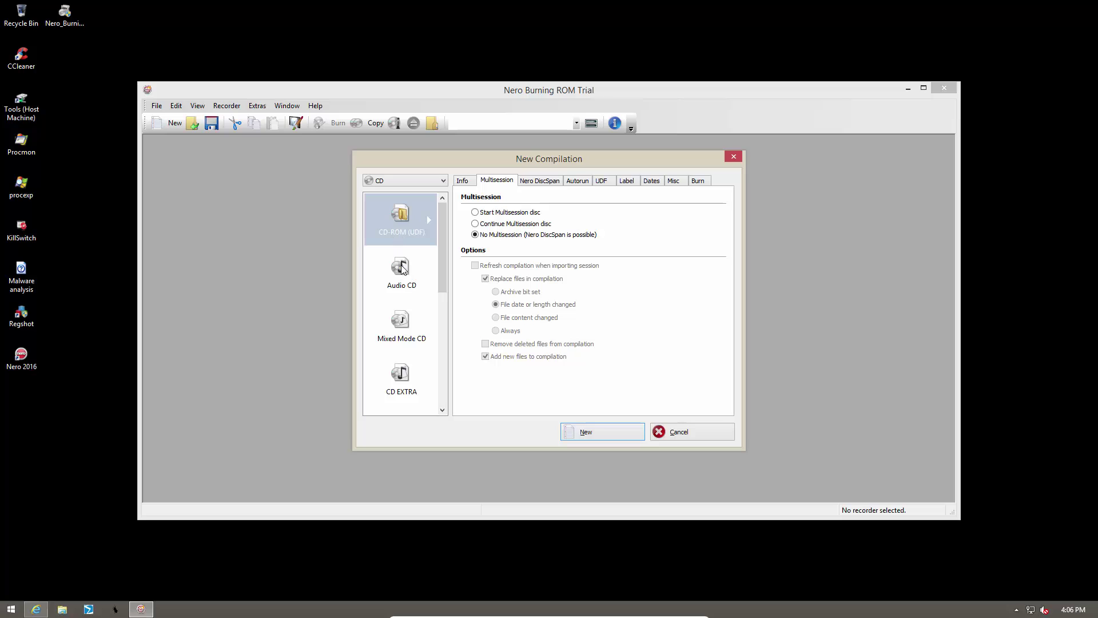
{"action": "scroll", "coordinate": [443, 331], "scroll_direction": "down", "scroll_amount": 3}
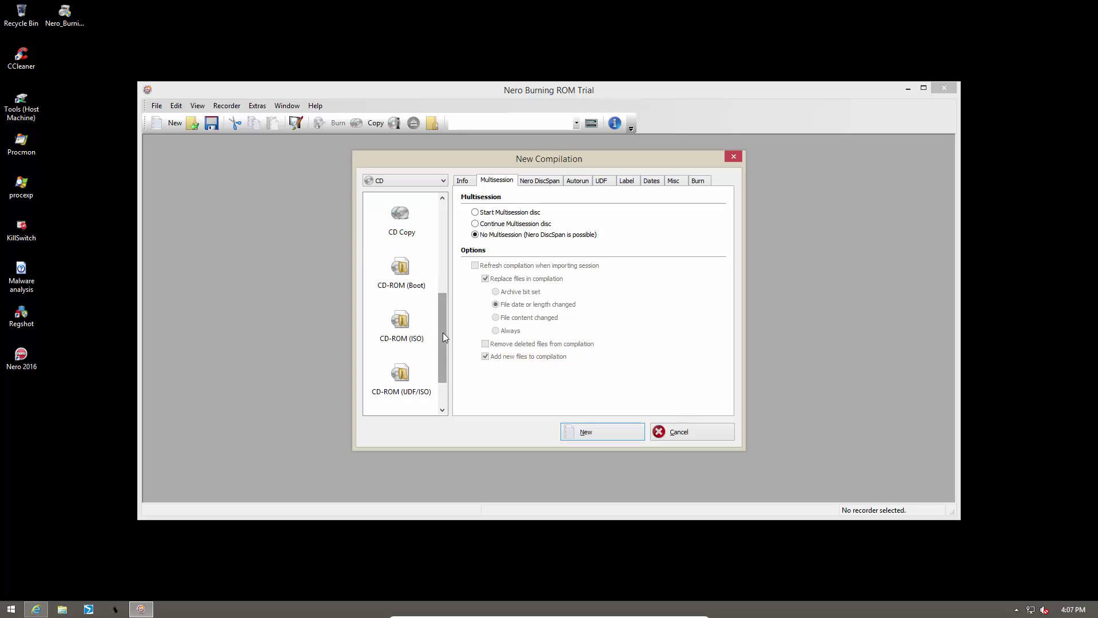
Pick a CD-ROM (ISO) compilation set to Start Multisession disc
{"action": "left_click", "coordinate": [409, 330]}
{"action": "left_click_drag", "start_coordinate": [445, 344], "coordinate": [440, 248]}
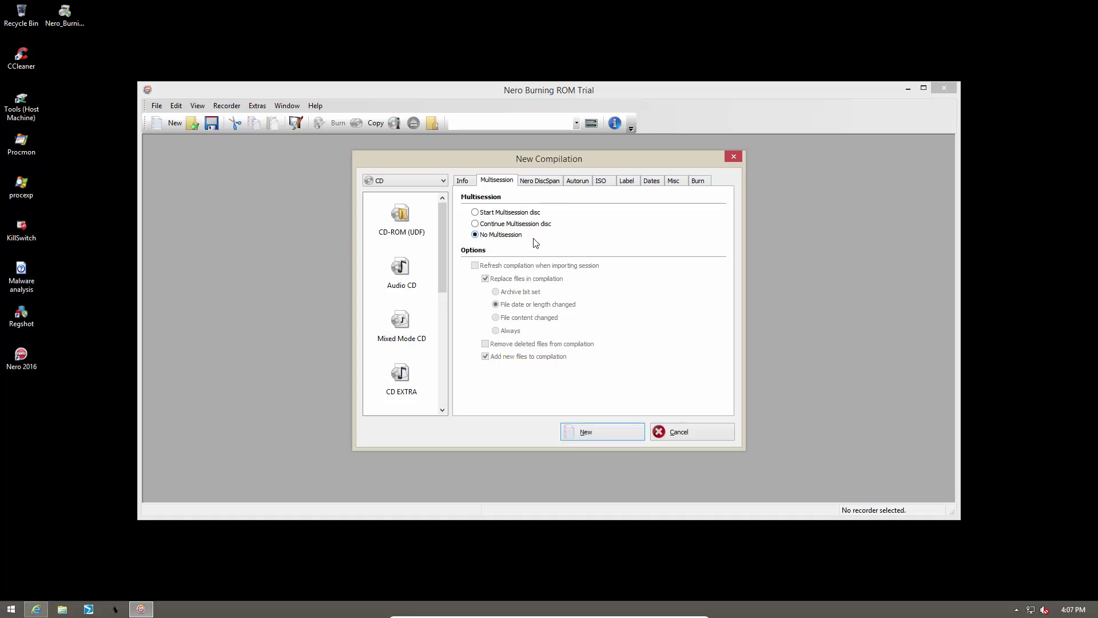
{"action": "left_click", "coordinate": [476, 213]}
{"action": "key", "text": "ctrl+shift+Tab"}
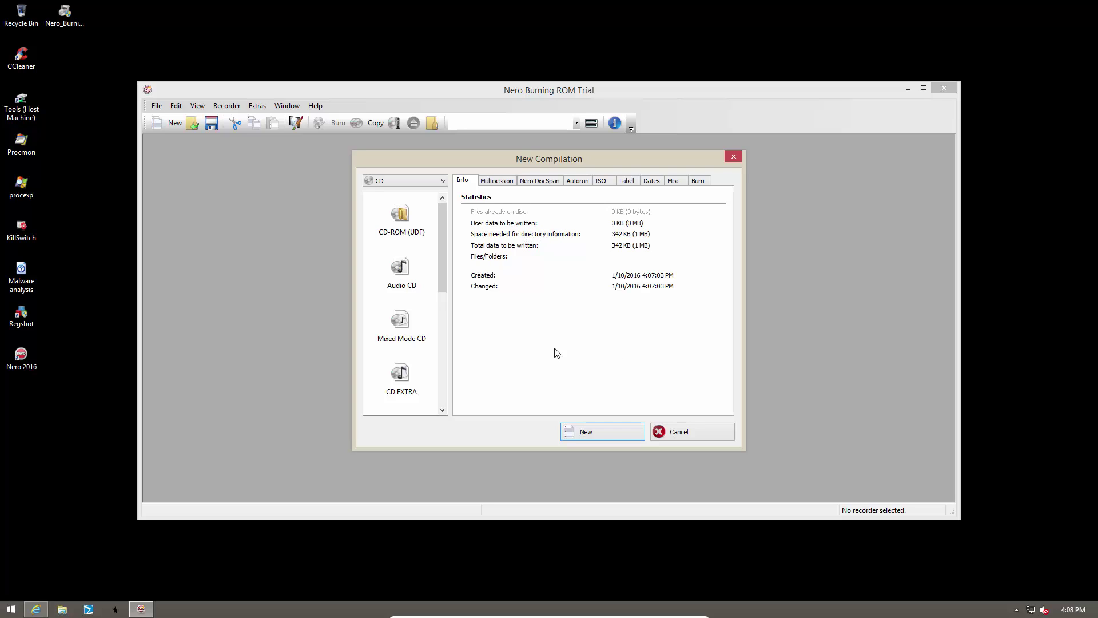
Review the Multisession, Nero DiscSpan, Autorun and ISO tabs, leaving Autorun off and Mode 1
{"action": "left_click", "coordinate": [505, 181]}
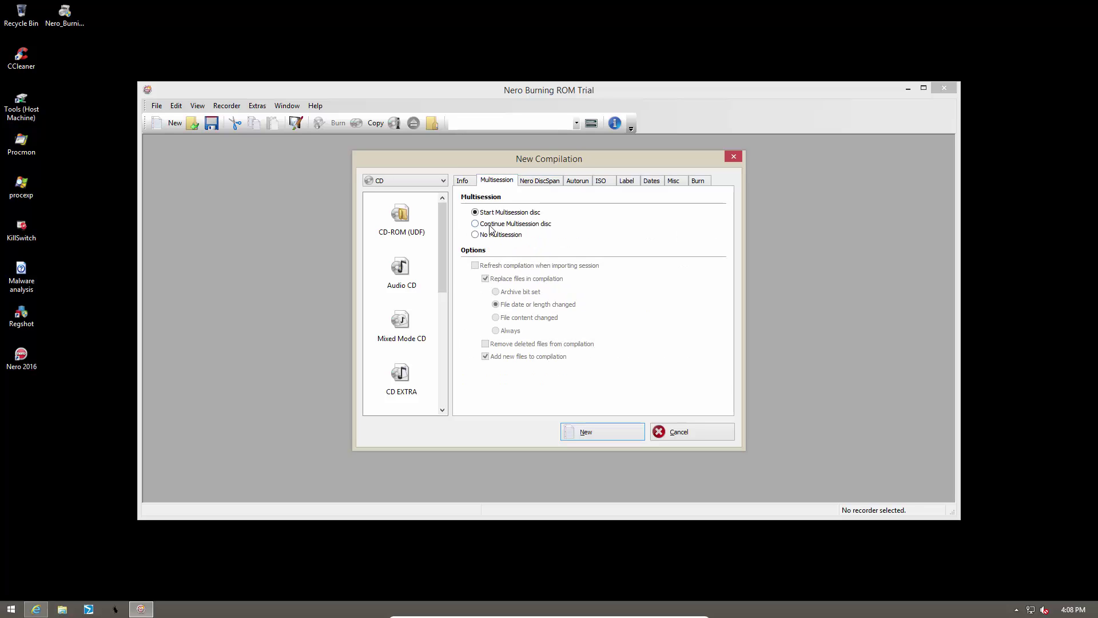
{"action": "left_click", "coordinate": [544, 182]}
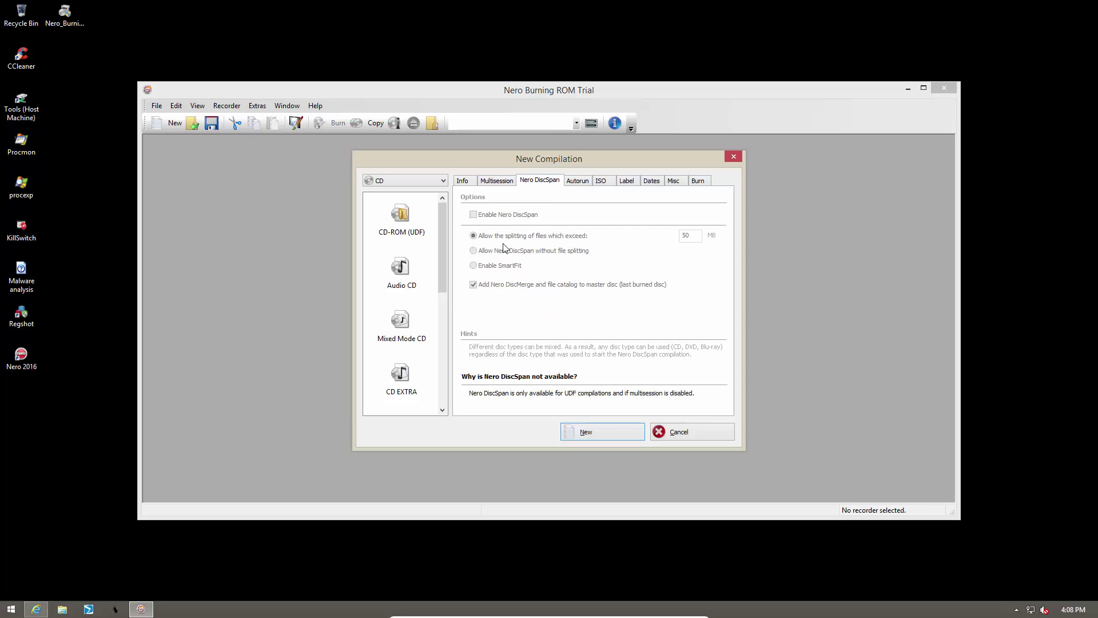
{"action": "left_click", "coordinate": [508, 182]}
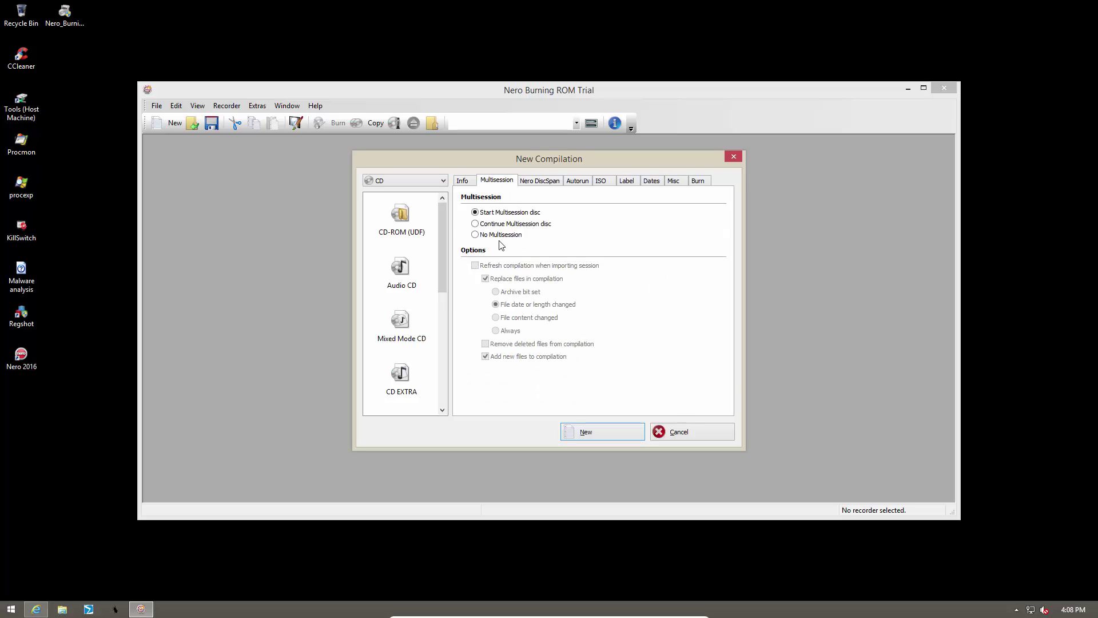
{"action": "left_click", "coordinate": [546, 183]}
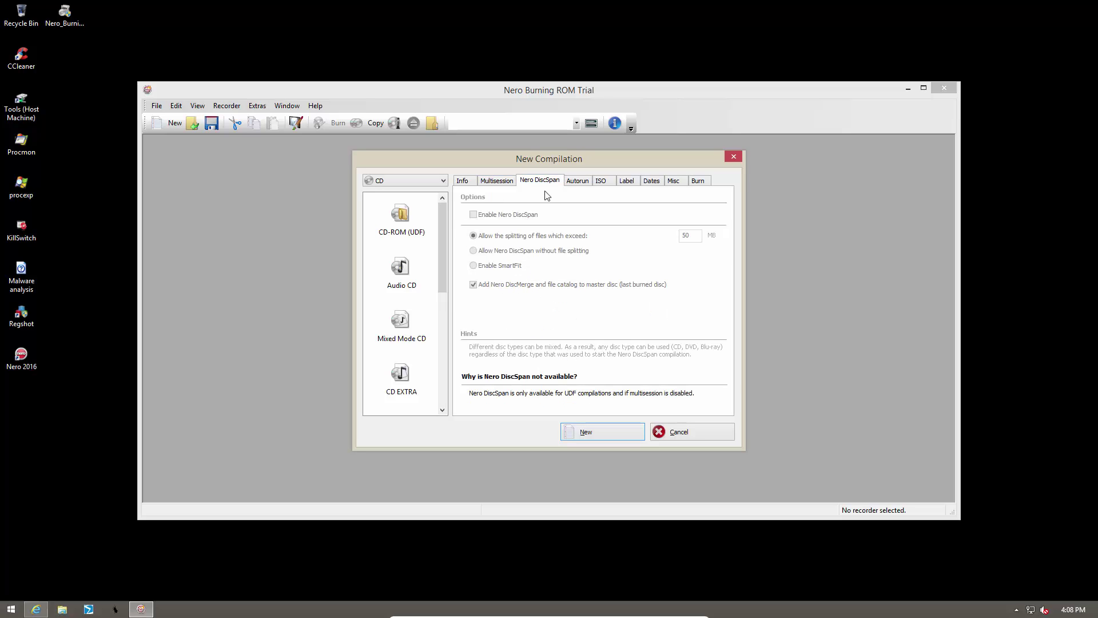
{"action": "left_click", "coordinate": [579, 183]}
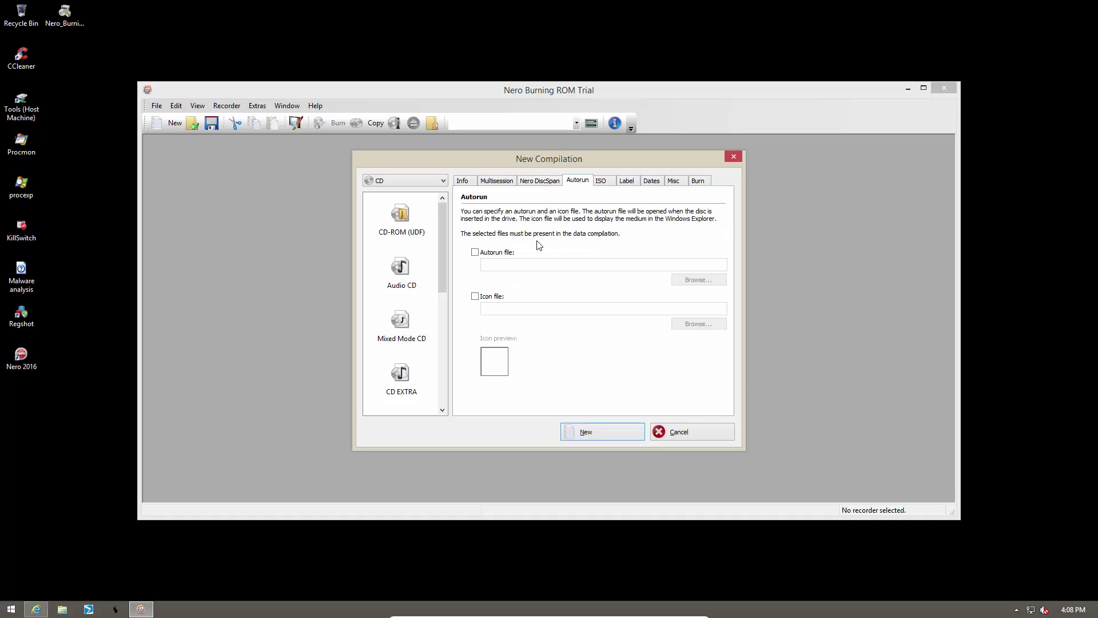
{"action": "left_click", "coordinate": [475, 253]}
{"action": "left_click", "coordinate": [474, 252]}
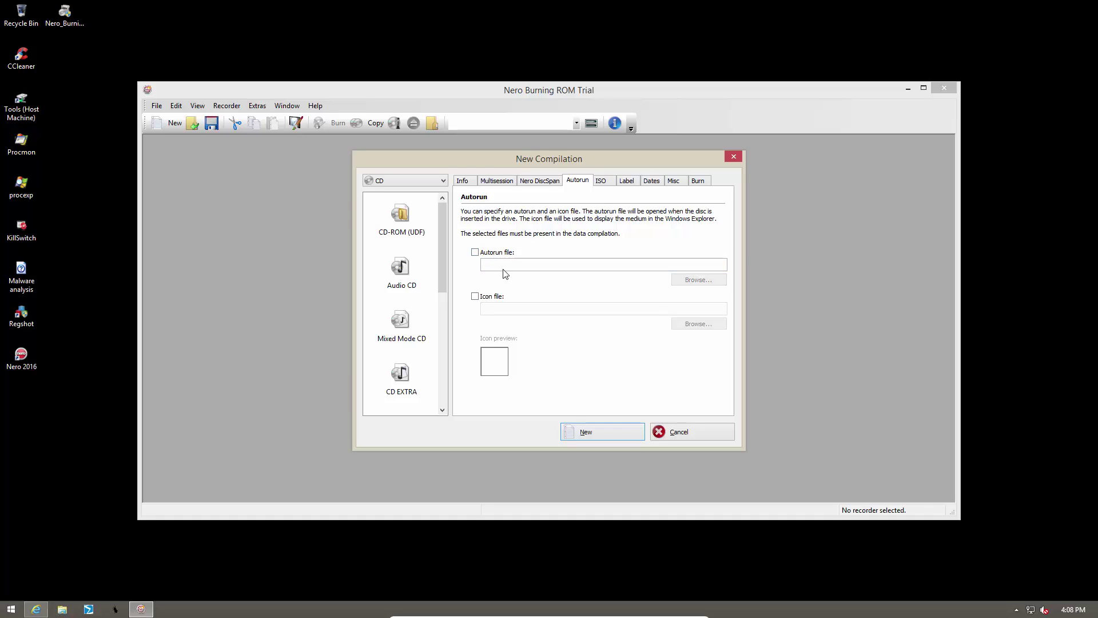
{"action": "left_click", "coordinate": [600, 181]}
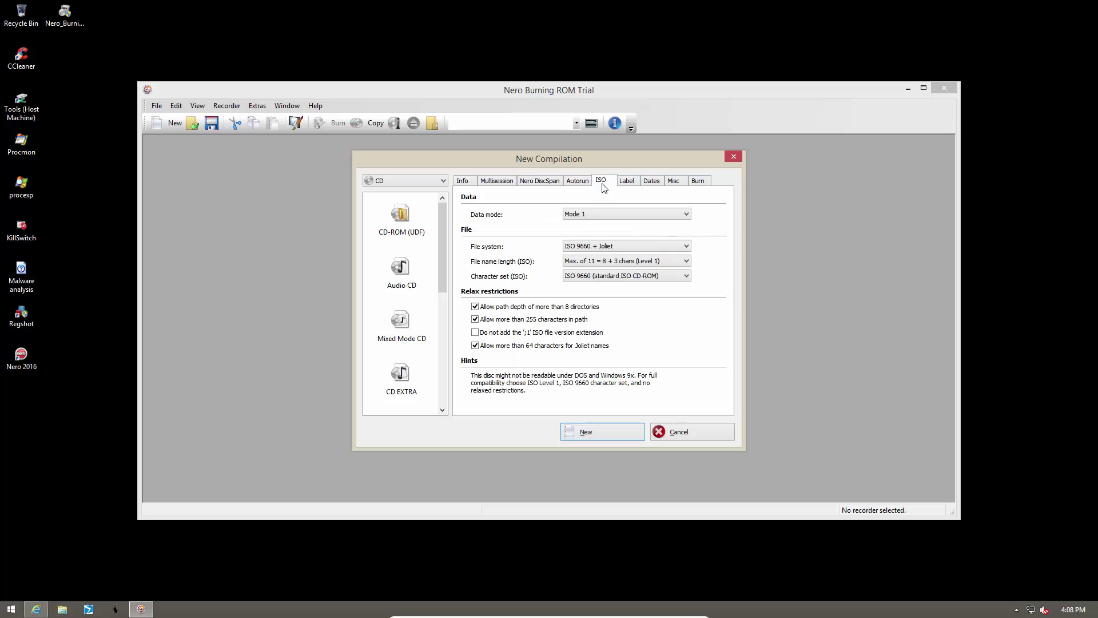
{"action": "left_click", "coordinate": [589, 215]}
{"action": "left_click", "coordinate": [588, 218]}
Replace the disc name New with OurDisk on the Label tab
{"action": "key", "text": "ctrl+Tab"}
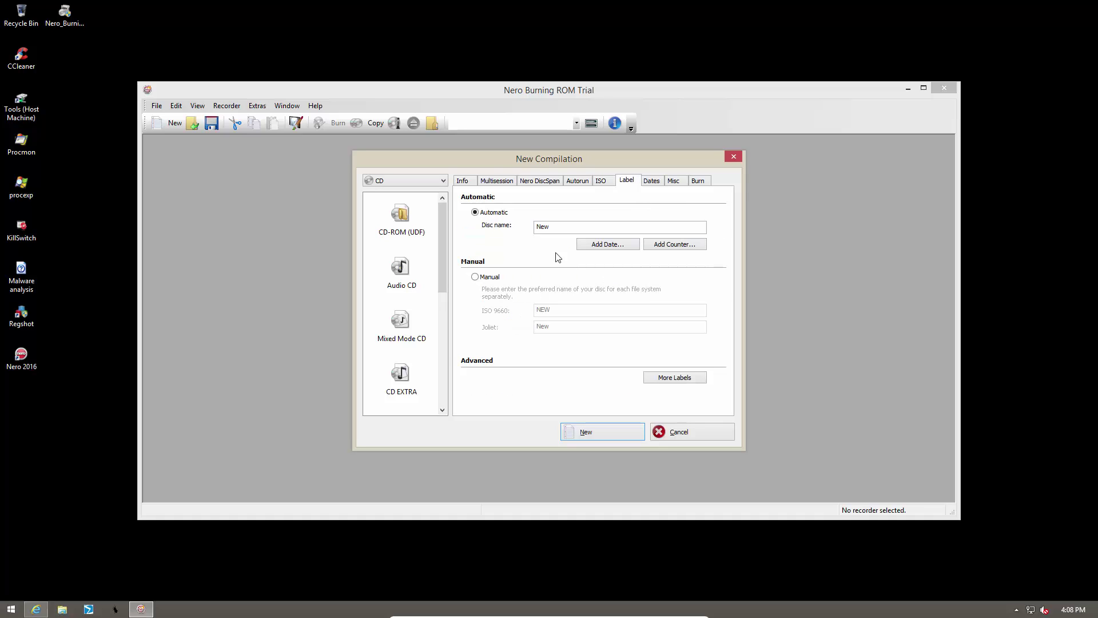
{"action": "double_click", "coordinate": [552, 227]}
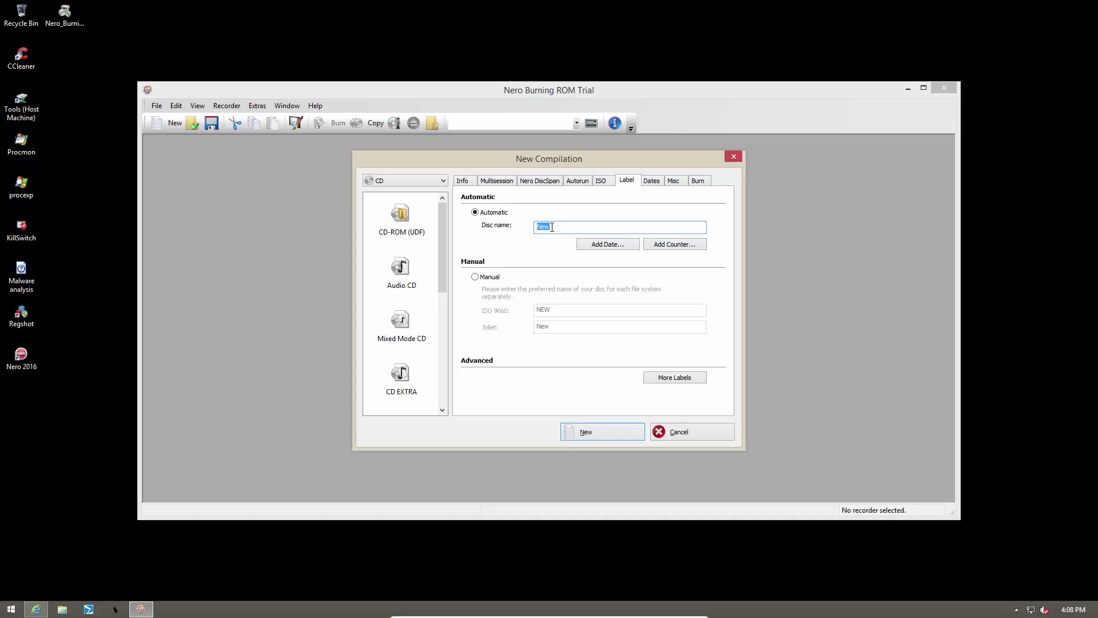
{"action": "type", "text": "OurD"}
{"action": "key", "text": "ctrl+Tab"}
{"action": "key", "text": "ctrl+Tab"}
{"action": "key", "text": "ctrl+Tab"}
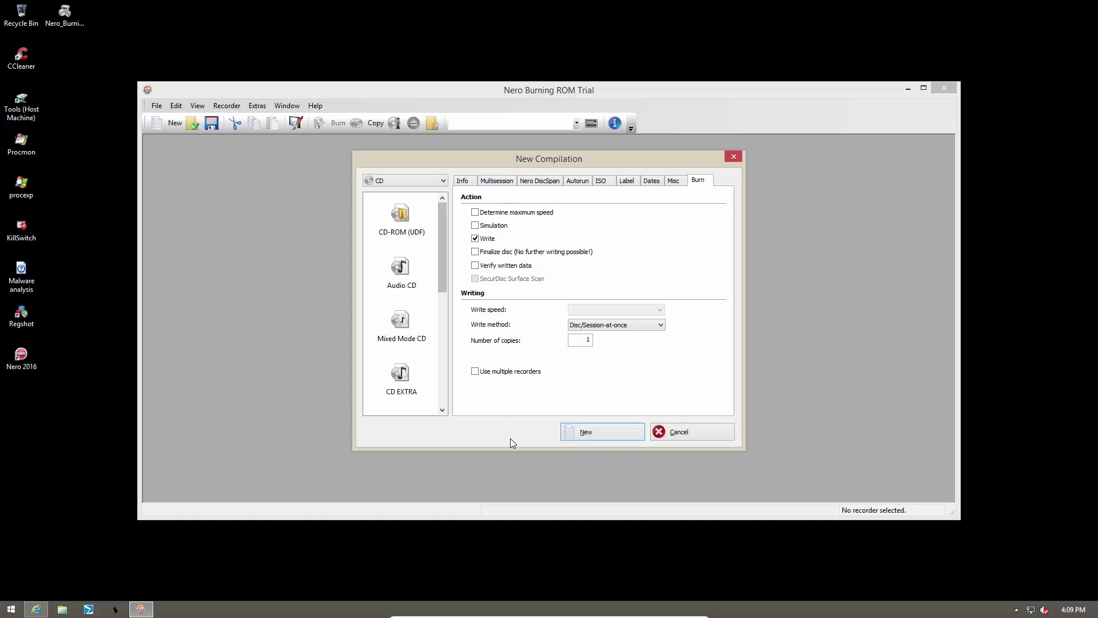
Create the empty ISO1 CD-ROM compilation and select an image in the File Browser
{"action": "left_click", "coordinate": [604, 437]}
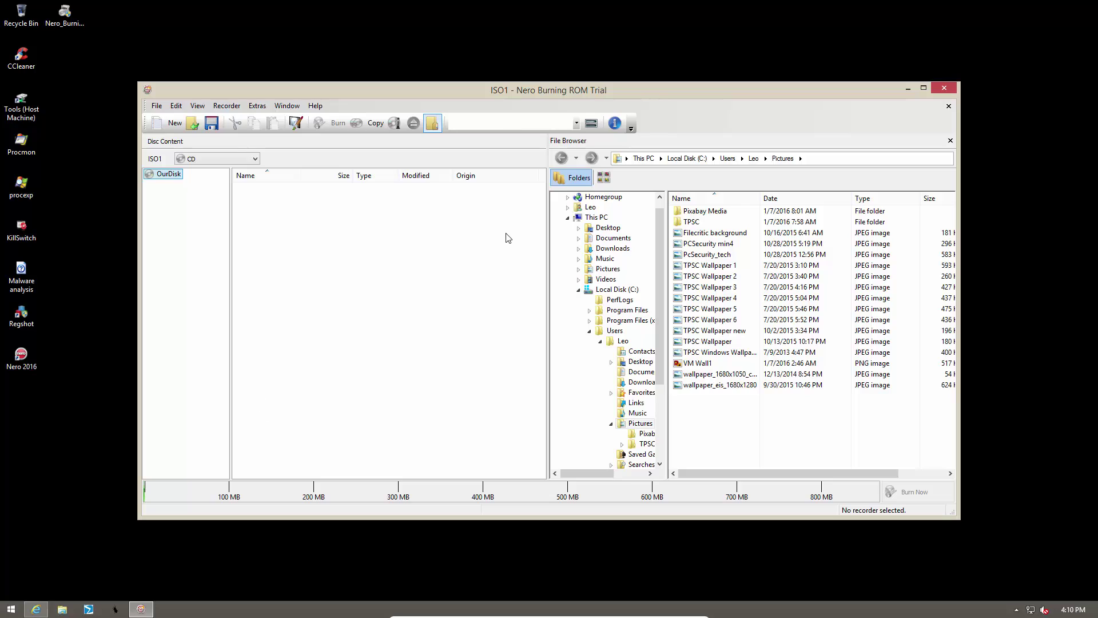
{"action": "left_click", "coordinate": [725, 234]}
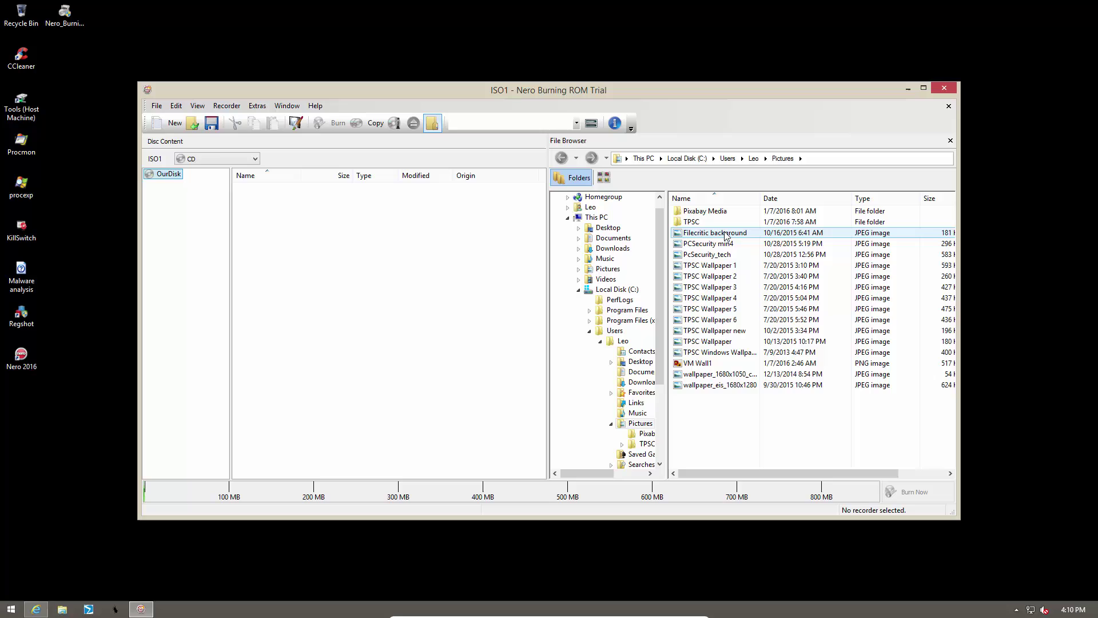
Add window-905051_1920 and winter-1086583_1920 from Pixabay Media to the disc contents
{"action": "double_click", "coordinate": [701, 211]}
{"action": "scroll", "coordinate": [770, 269], "scroll_direction": "down", "scroll_amount": 7}
{"action": "scroll", "coordinate": [769, 269], "scroll_direction": "down", "scroll_amount": 3}
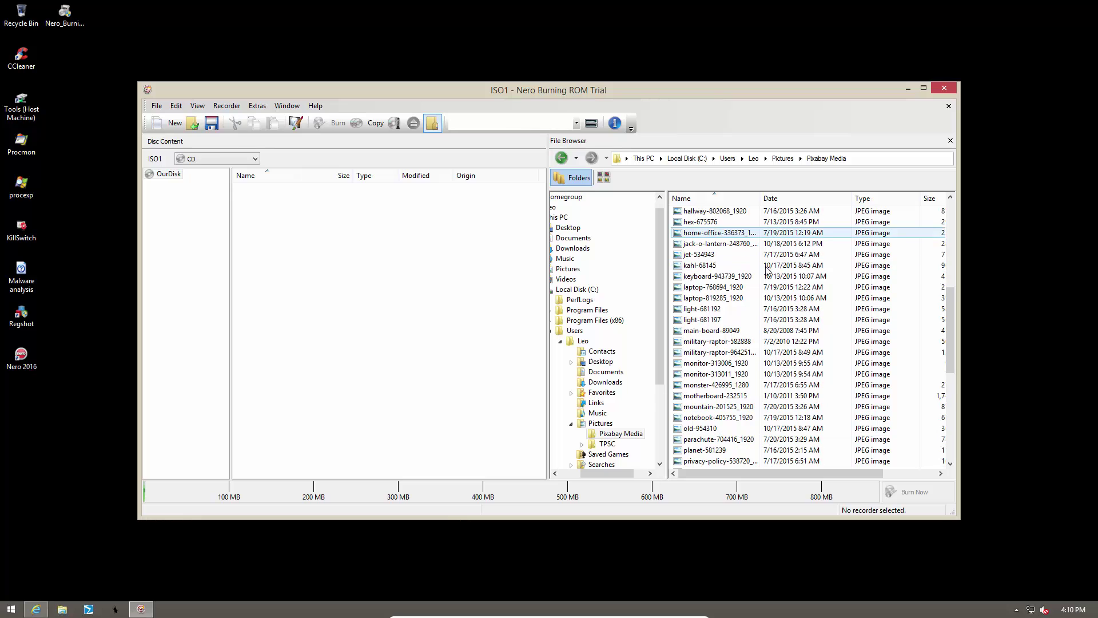
{"action": "scroll", "coordinate": [736, 334], "scroll_direction": "down", "scroll_amount": 6}
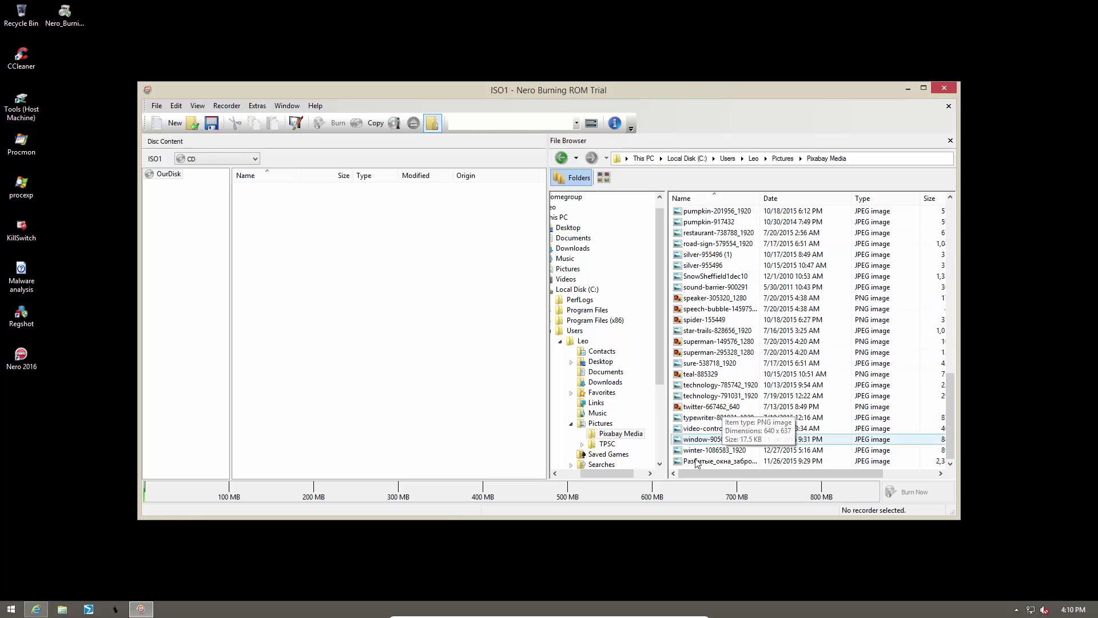
{"action": "left_click", "coordinate": [696, 441]}
{"action": "left_click_drag", "start_coordinate": [696, 441], "coordinate": [362, 318]}
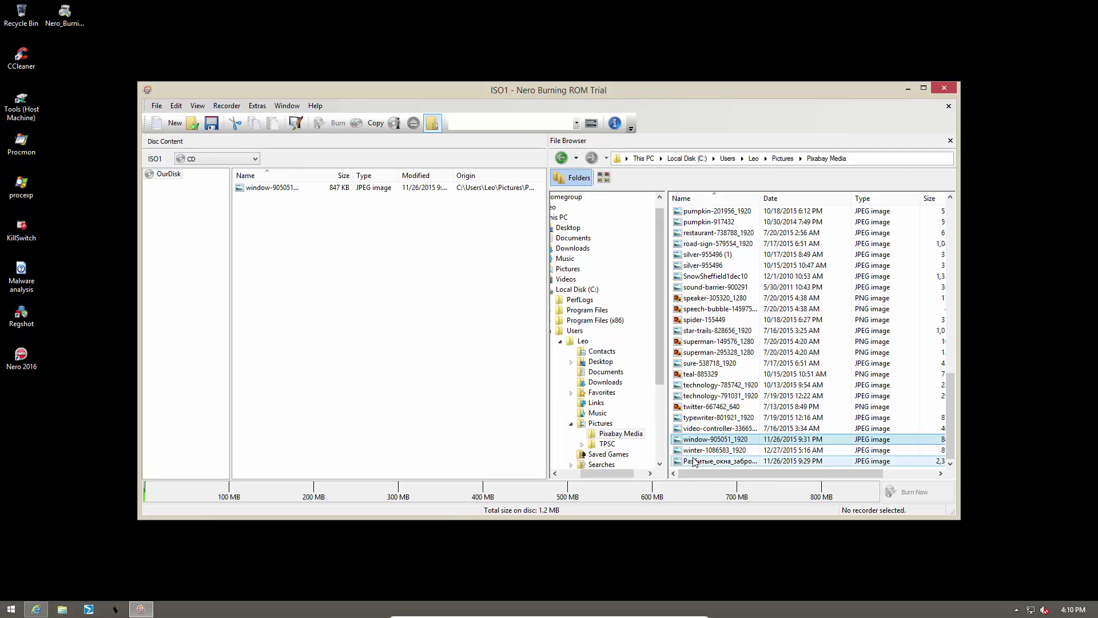
{"action": "left_click_drag", "start_coordinate": [697, 450], "coordinate": [393, 318]}
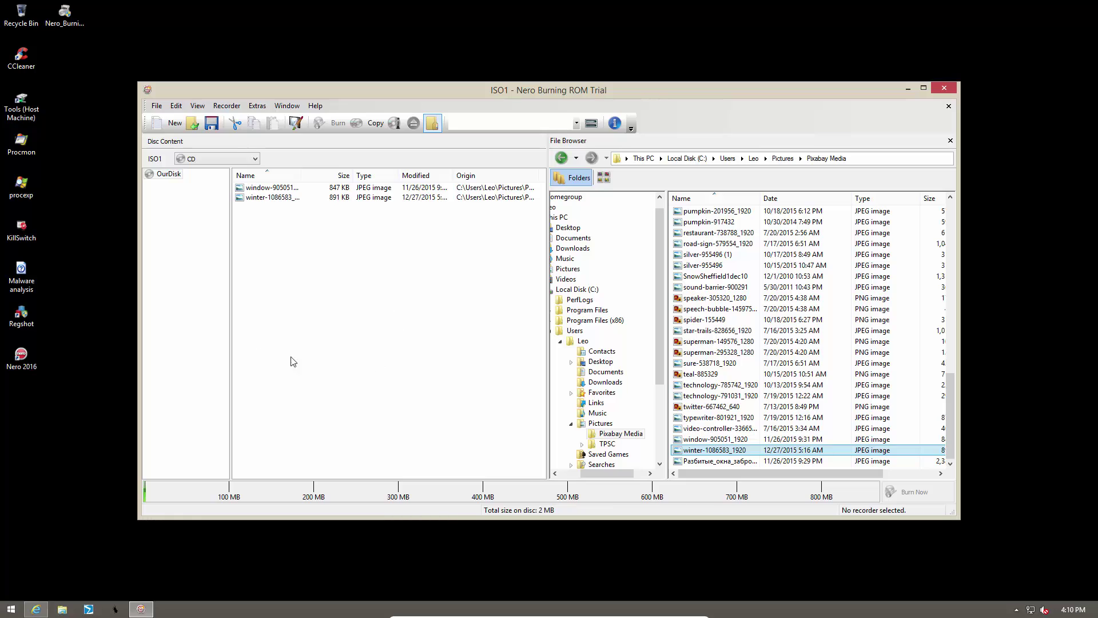
Add the Nero installer from the Desktop folder to the compilation
{"action": "left_click", "coordinate": [605, 373]}
{"action": "left_click", "coordinate": [597, 412]}
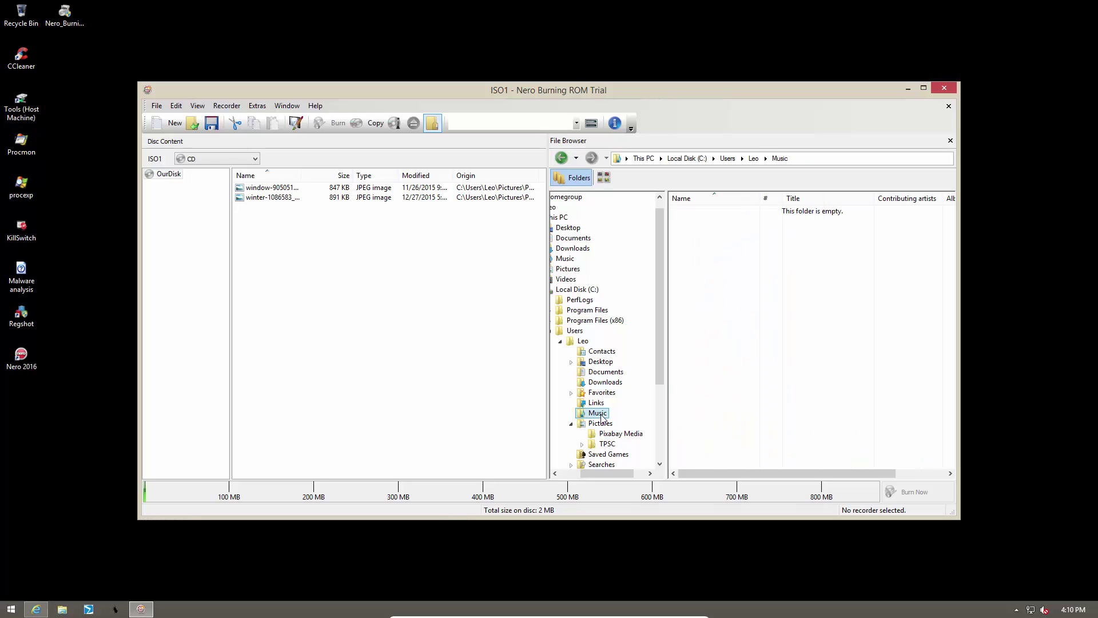
{"action": "left_click_drag", "start_coordinate": [698, 233], "coordinate": [366, 254]}
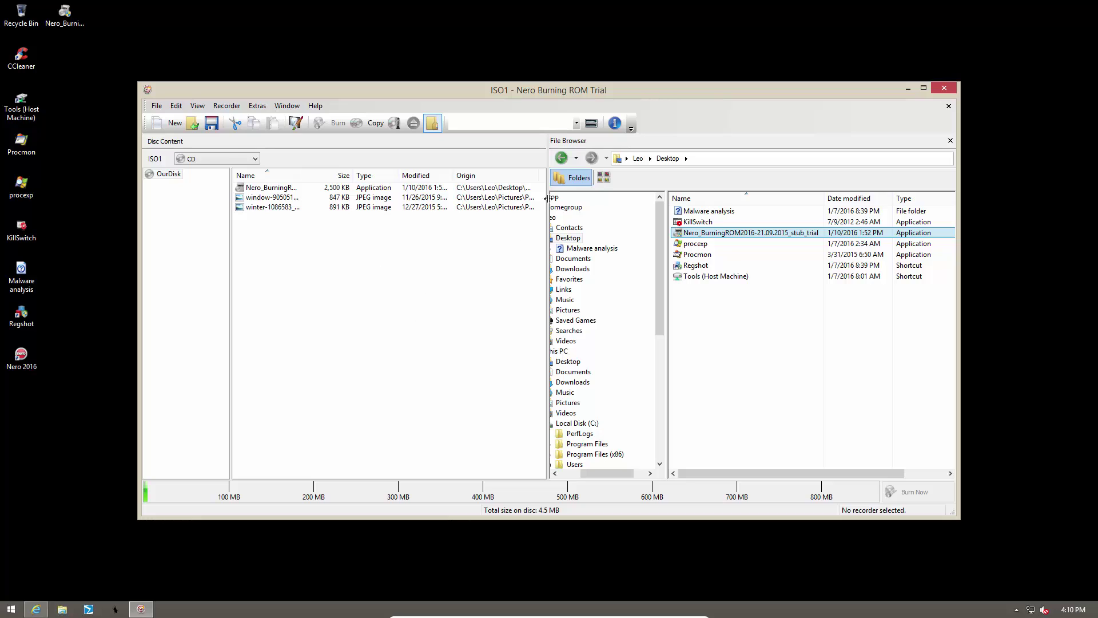
{"action": "left_click", "coordinate": [561, 158]}
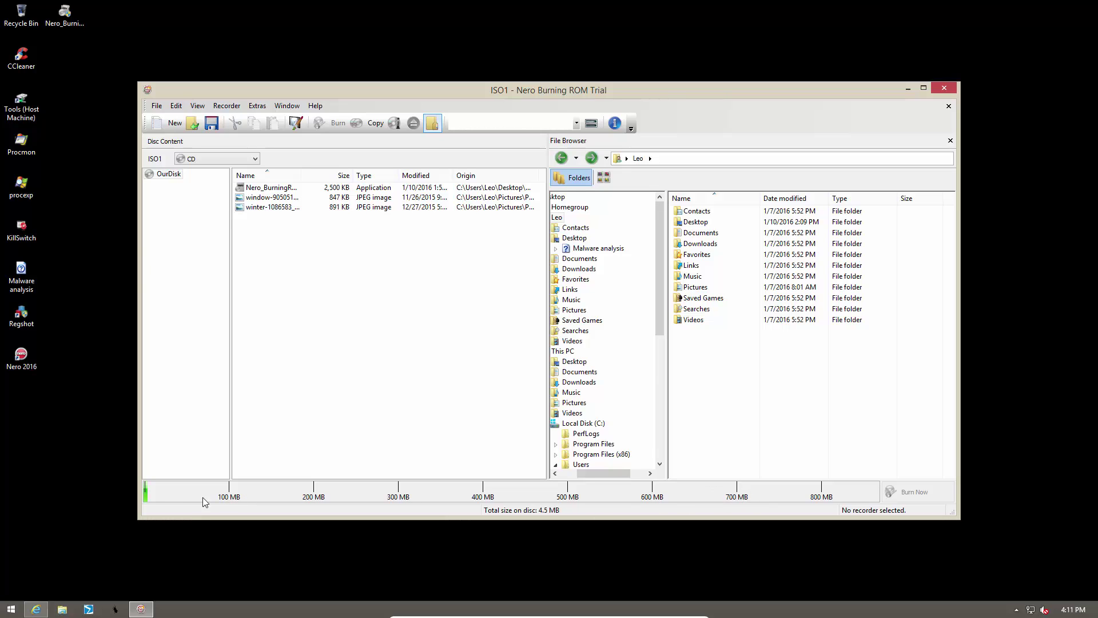
{"action": "mouse_move", "coordinate": [145, 494]}
{"action": "left_click", "coordinate": [212, 123]}
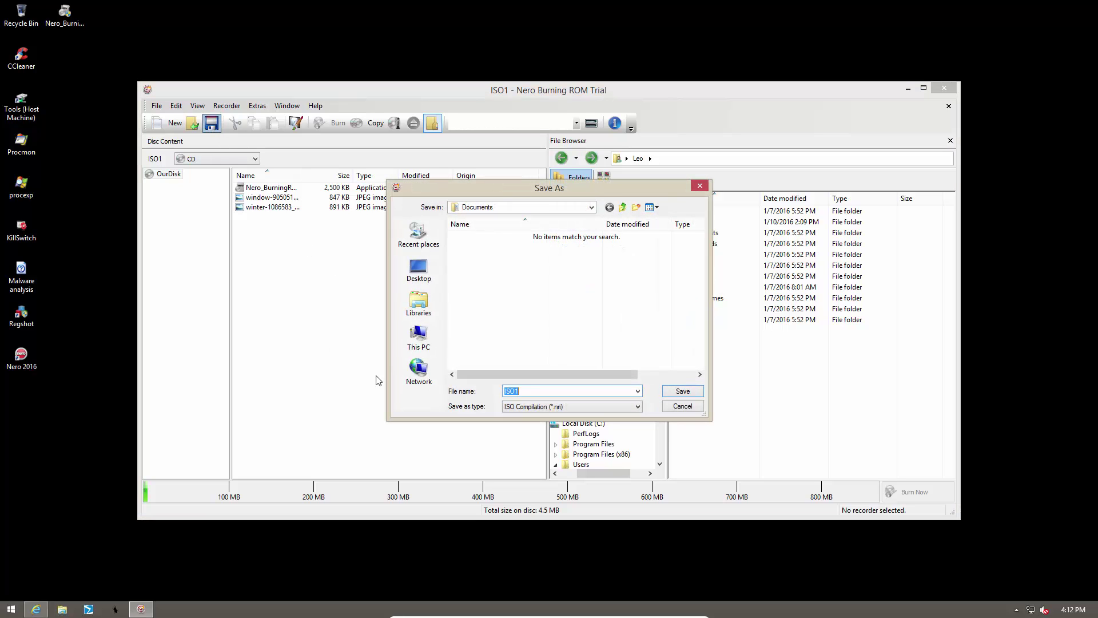
{"action": "left_click", "coordinate": [681, 406]}
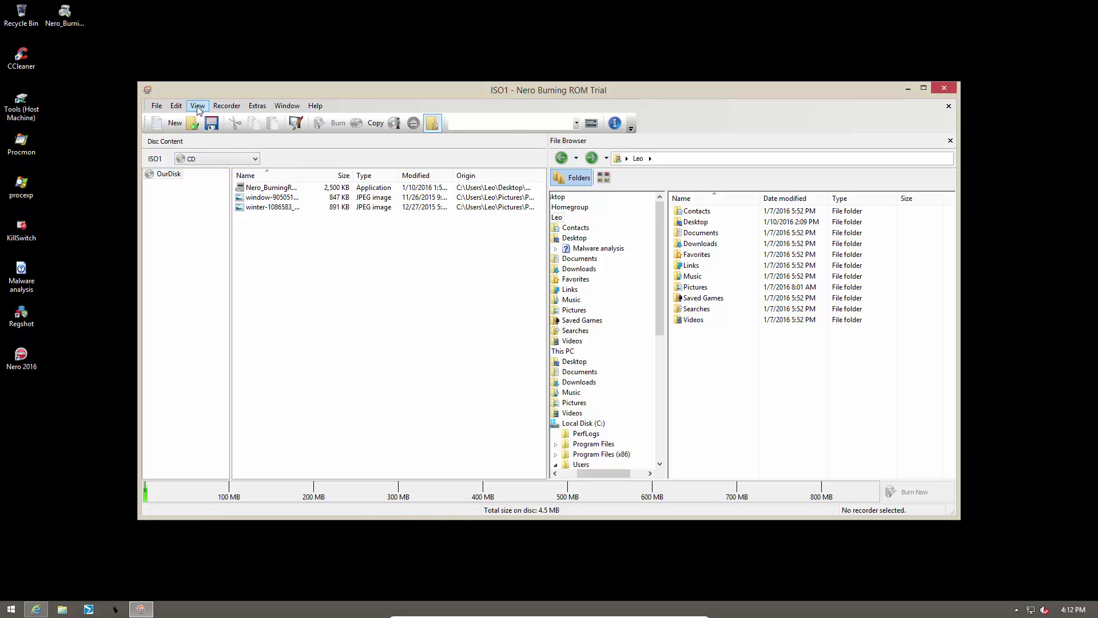
{"action": "left_click", "coordinate": [257, 107]}
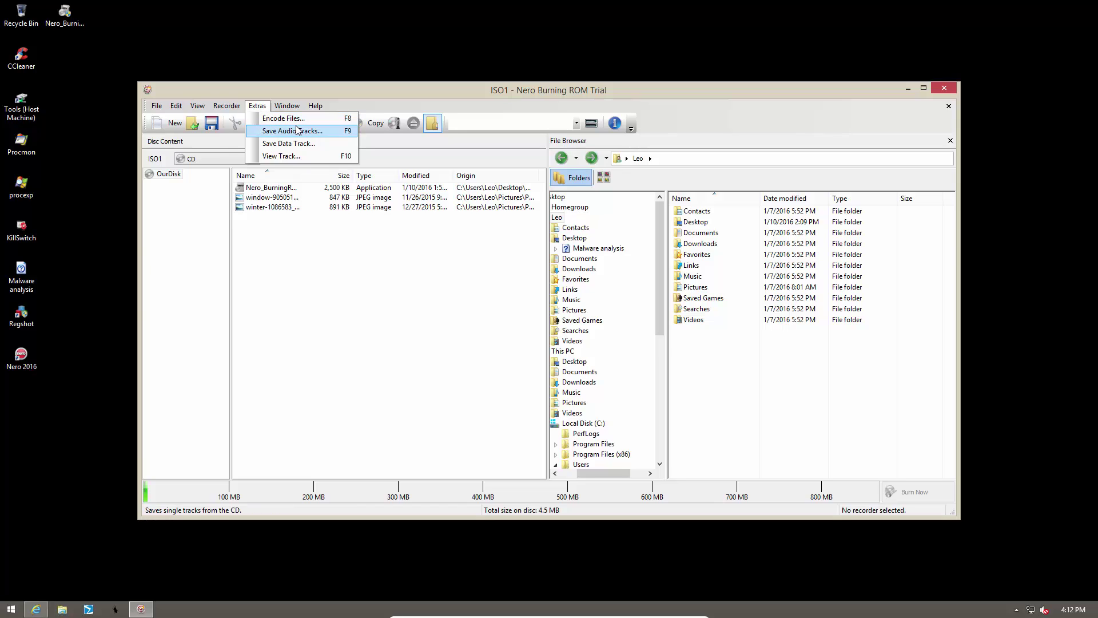
{"action": "left_click", "coordinate": [282, 155]}
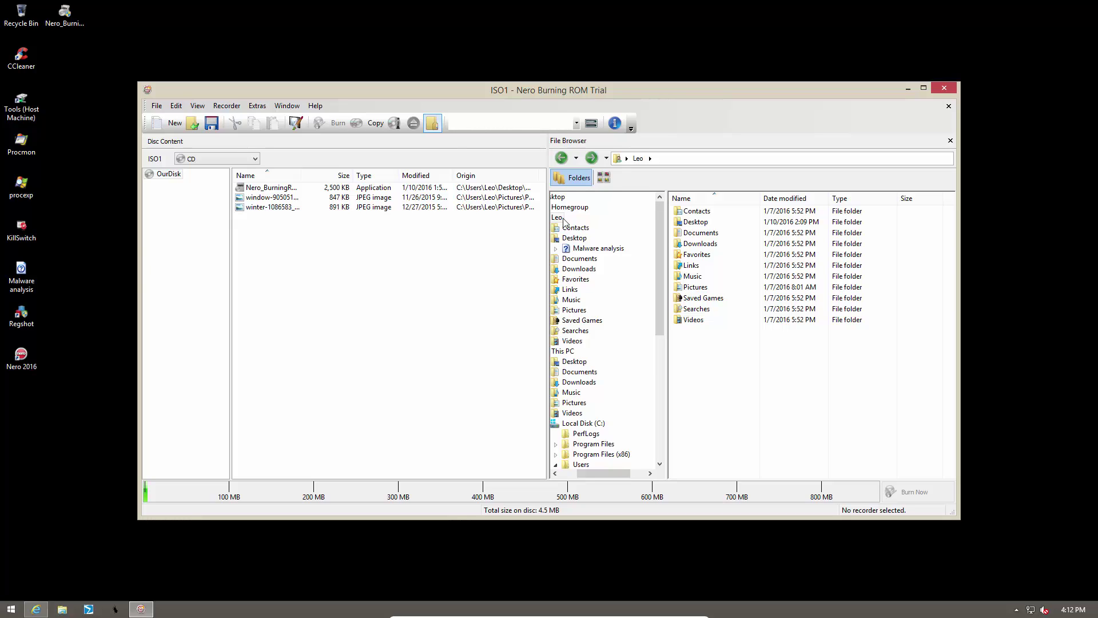
{"action": "left_click_drag", "start_coordinate": [575, 91], "coordinate": [593, 97]}
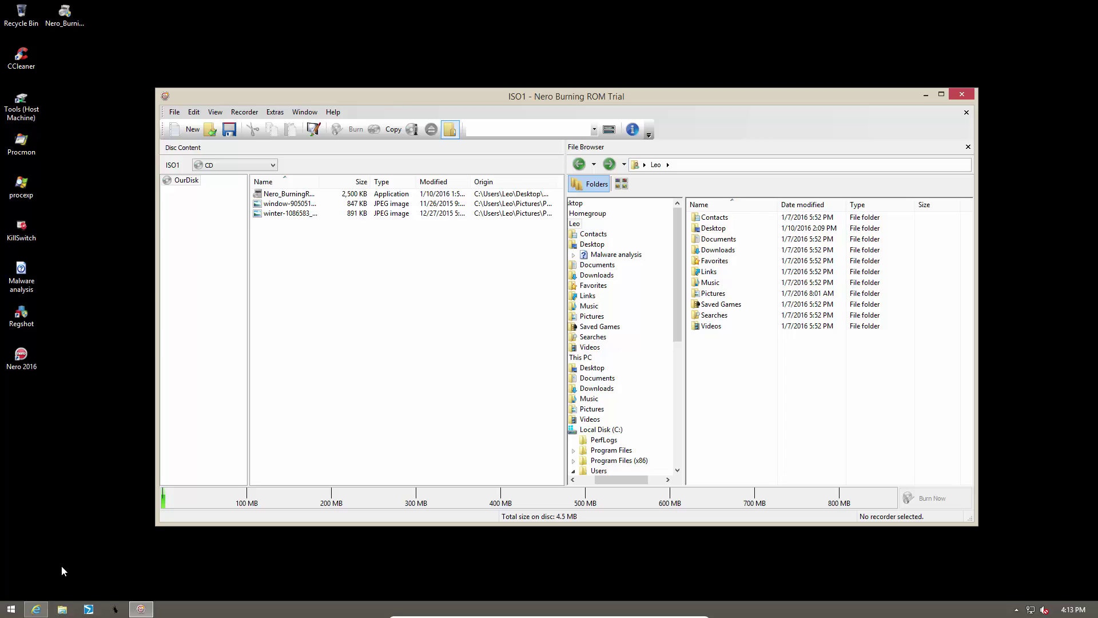
Select Image Recorder as the burn target in the Recorder menu and toolbar drop-down
{"action": "left_click", "coordinate": [243, 112]}
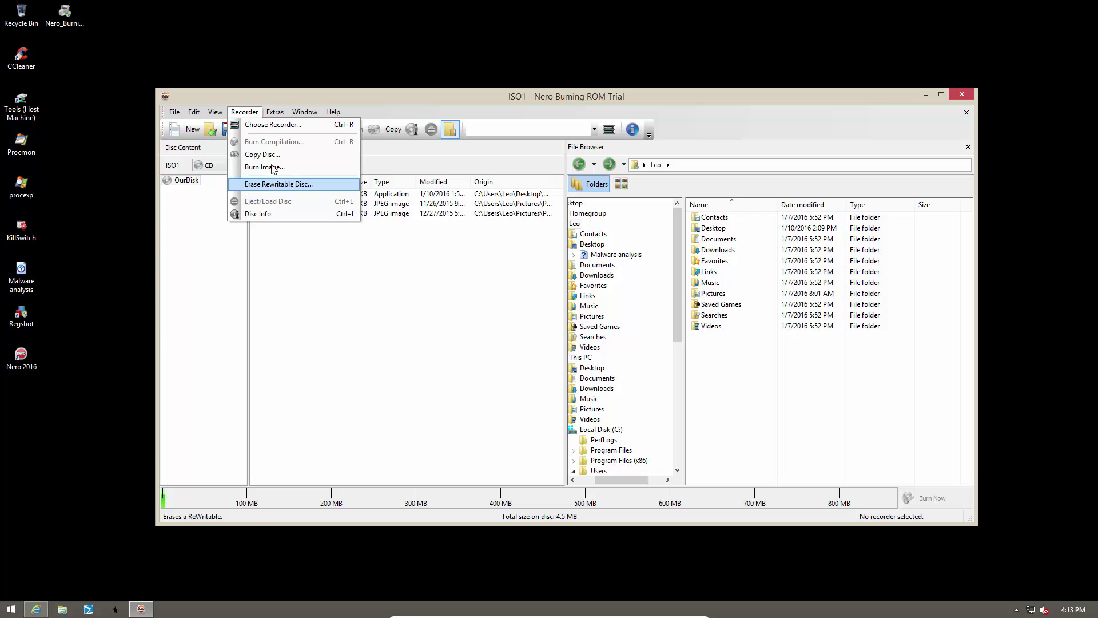
{"action": "left_click", "coordinate": [590, 130]}
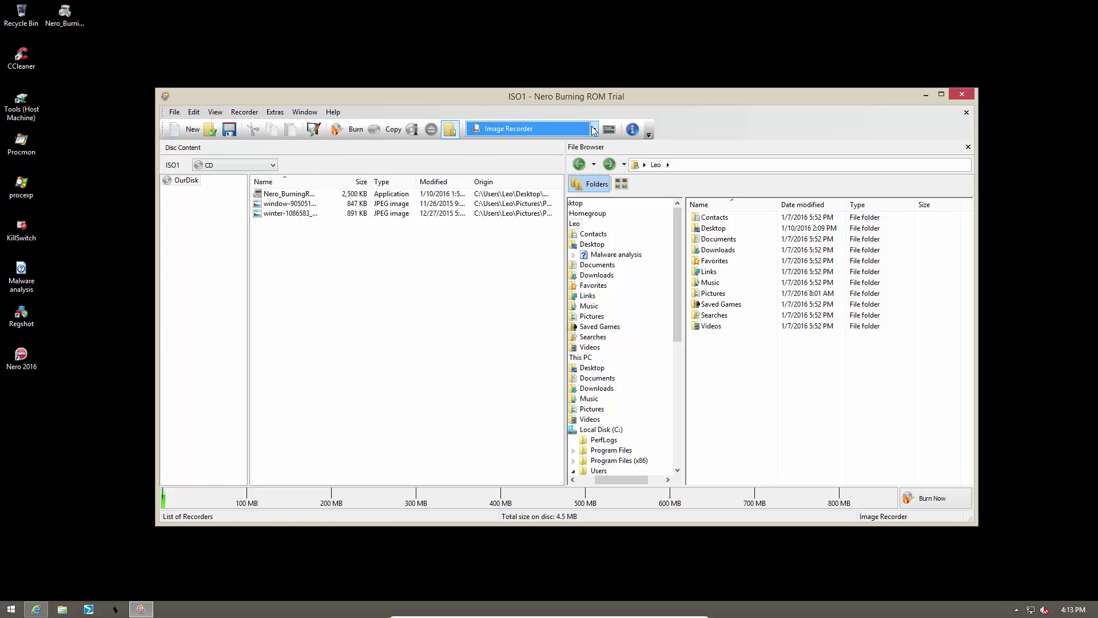
{"action": "left_click", "coordinate": [592, 130]}
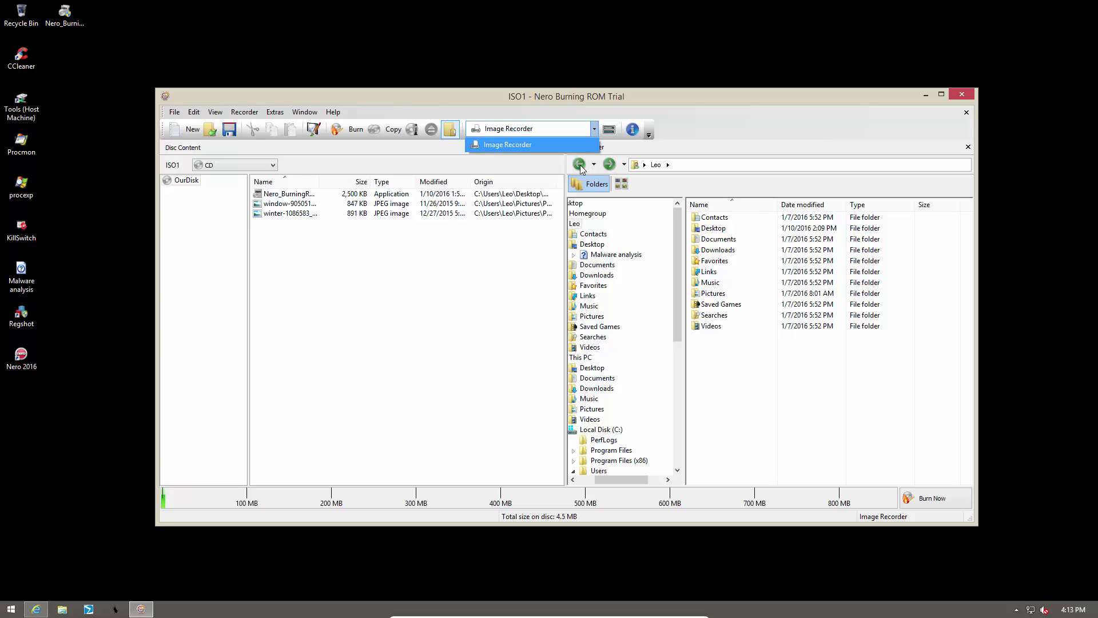
{"action": "left_click", "coordinate": [499, 146]}
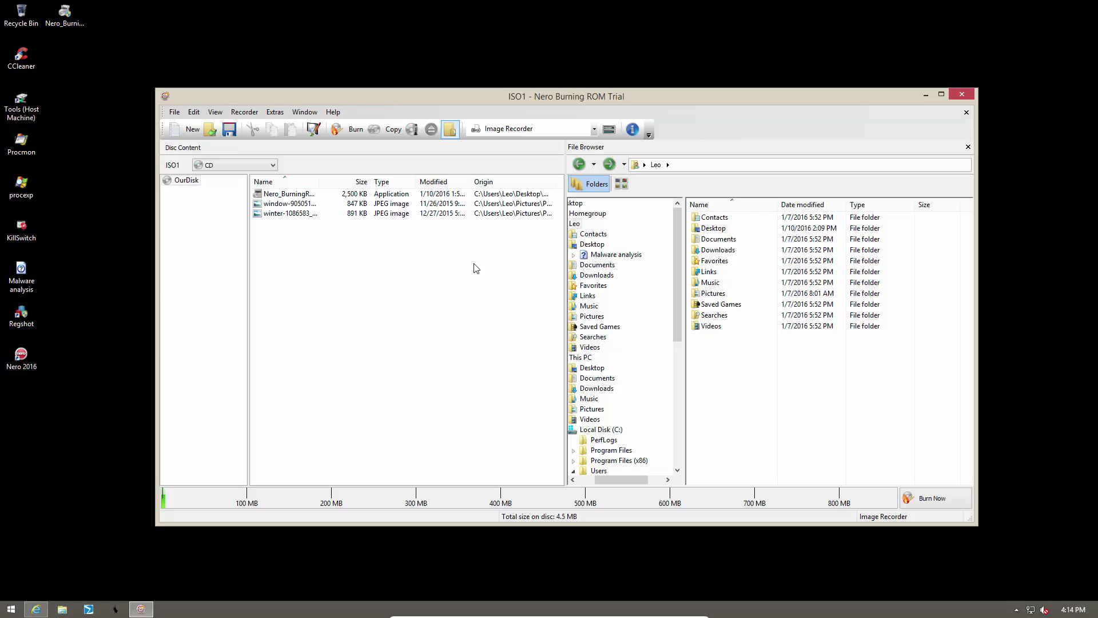
Burn the compilation as an ISO Image Files (*.iso) image named Image on the Desktop
{"action": "left_click", "coordinate": [938, 498]}
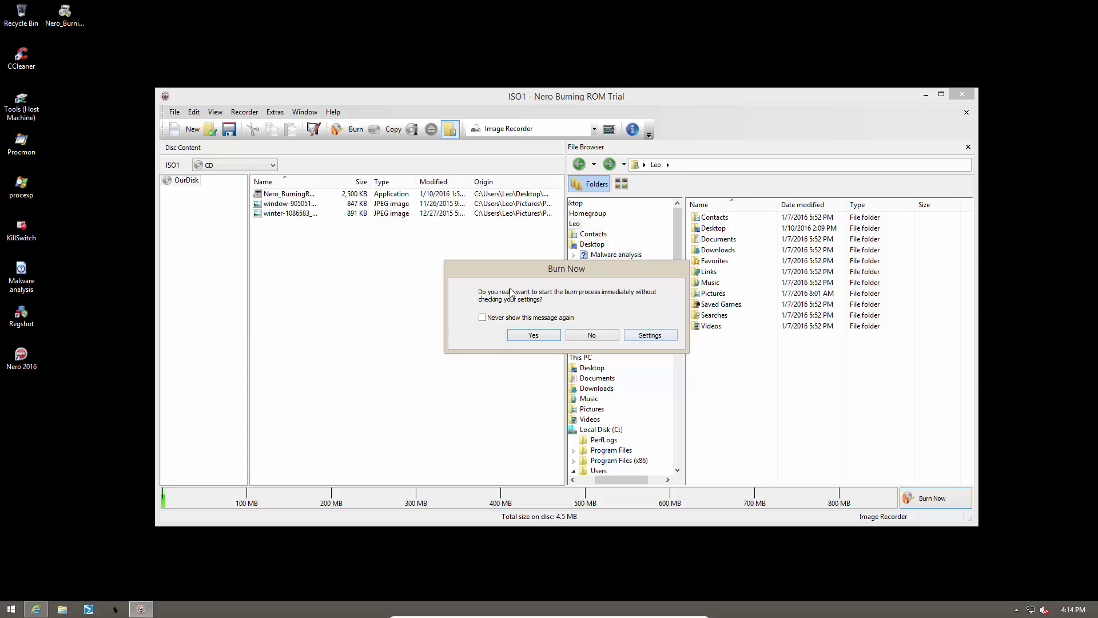
{"action": "left_click", "coordinate": [527, 335]}
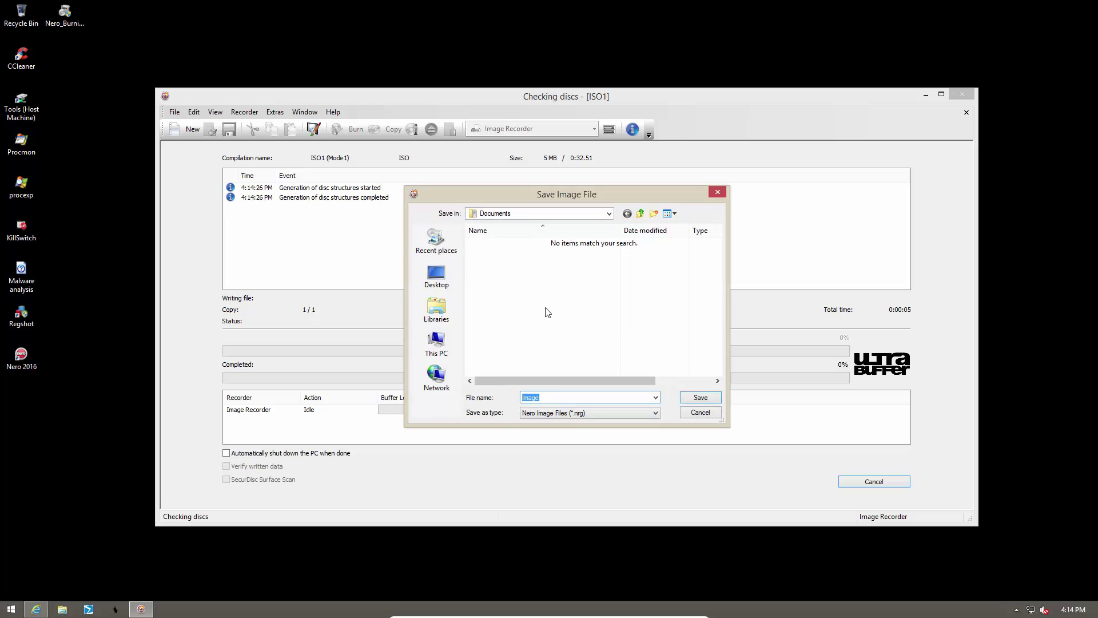
{"action": "left_click", "coordinate": [541, 399]}
{"action": "double_click", "coordinate": [551, 399]}
{"action": "left_click", "coordinate": [437, 276]}
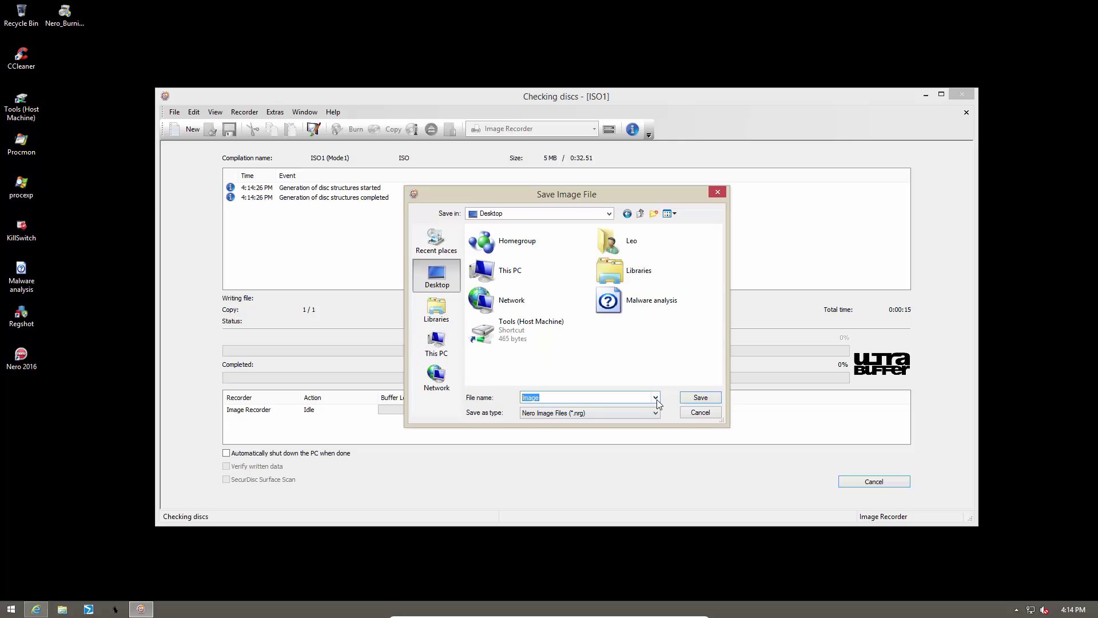
{"action": "left_click", "coordinate": [608, 413]}
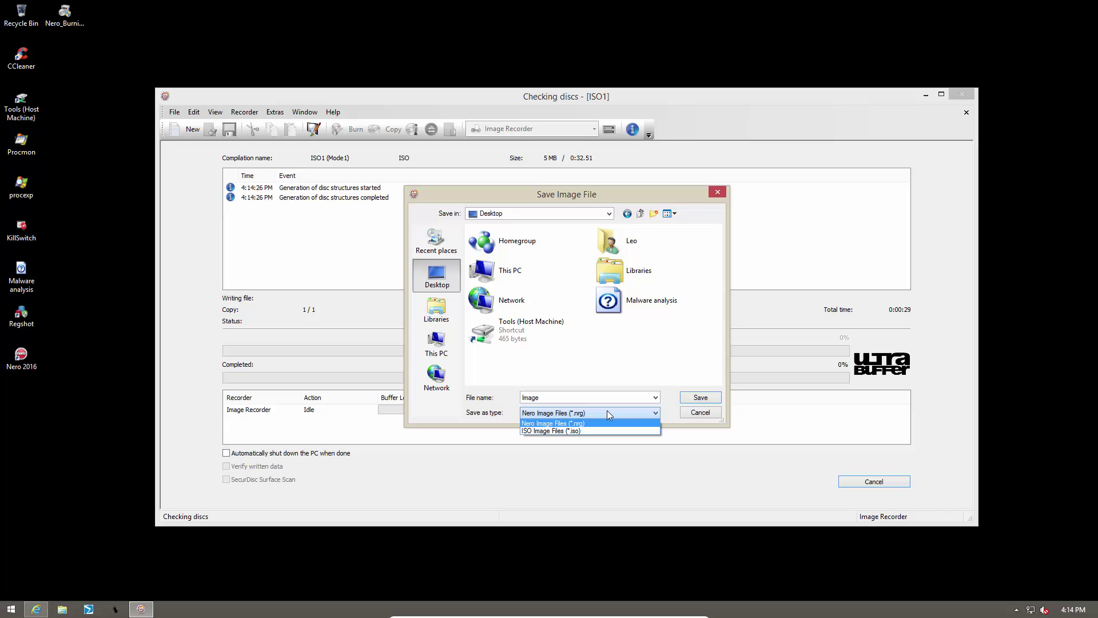
{"action": "left_click", "coordinate": [584, 431]}
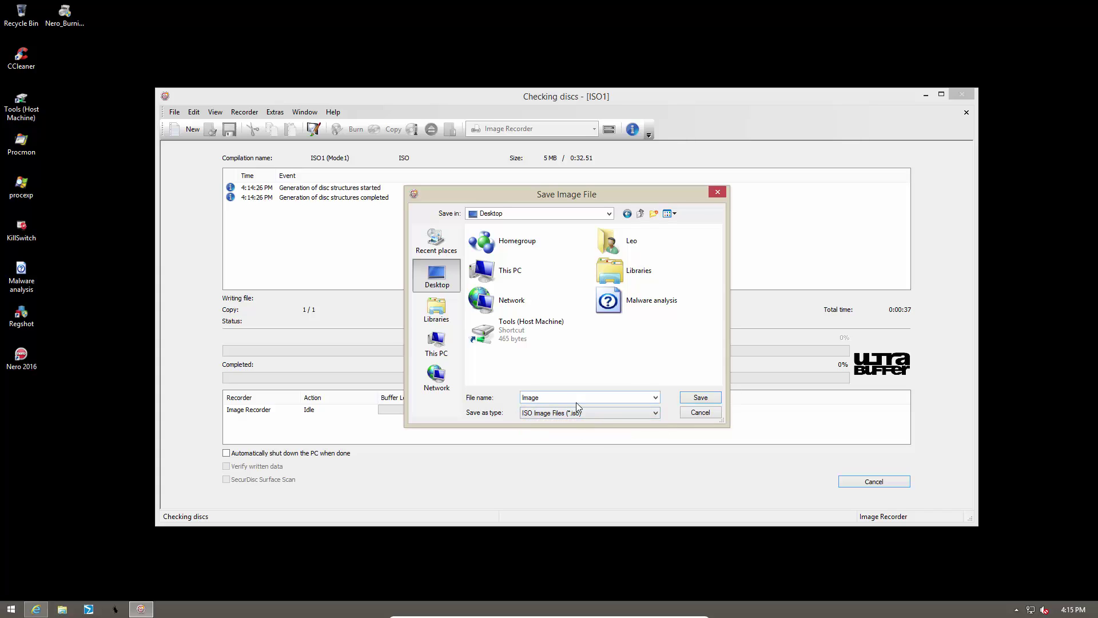
{"action": "left_click", "coordinate": [699, 398]}
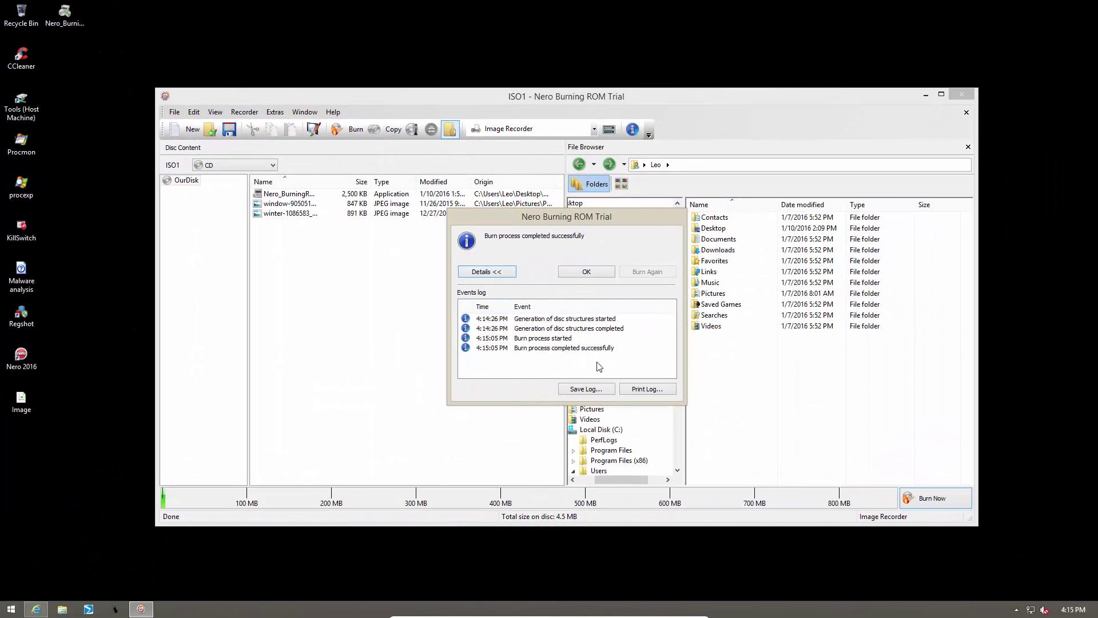
Dismiss the burn-complete message and exit Nero without saving the project
{"action": "left_click", "coordinate": [587, 273]}
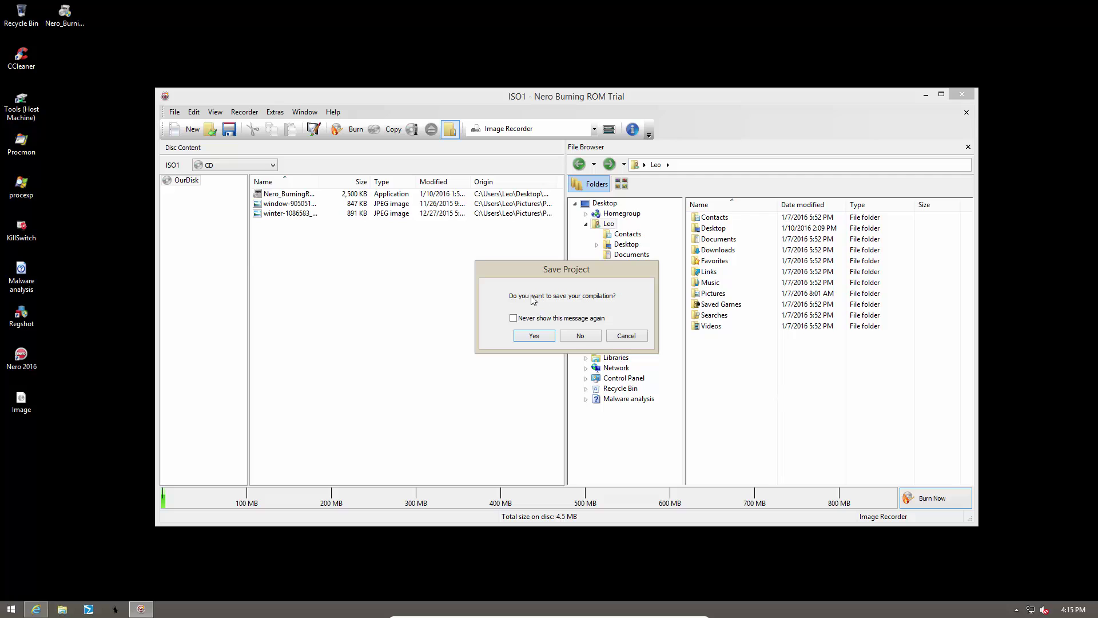
{"action": "left_click", "coordinate": [576, 337]}
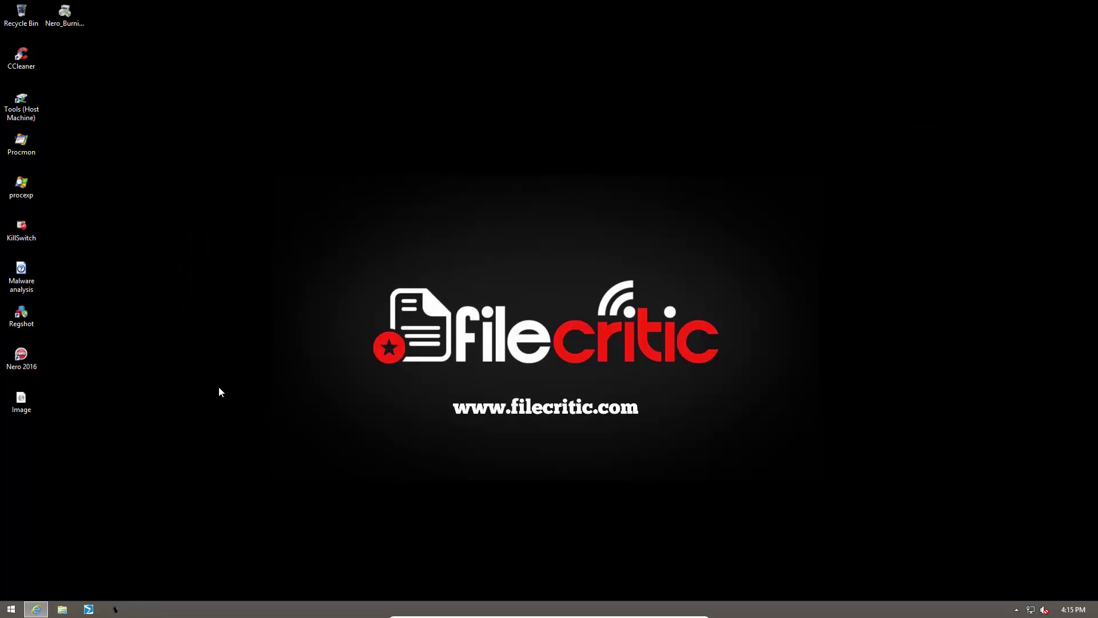
{"action": "right_click", "coordinate": [29, 404]}
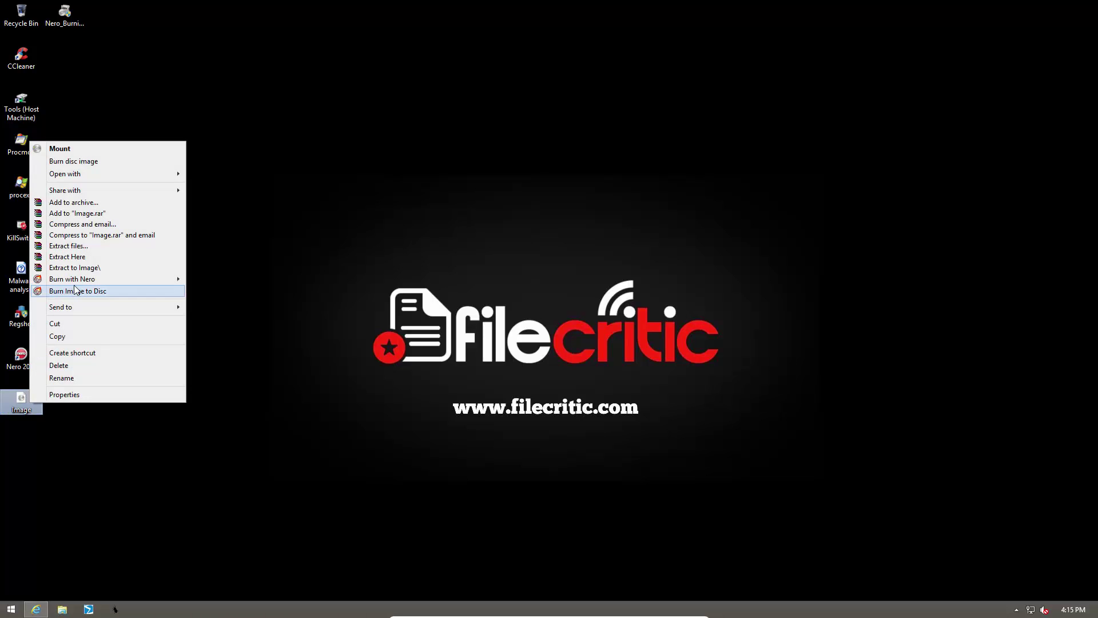
{"action": "mouse_move", "coordinate": [87, 282]}
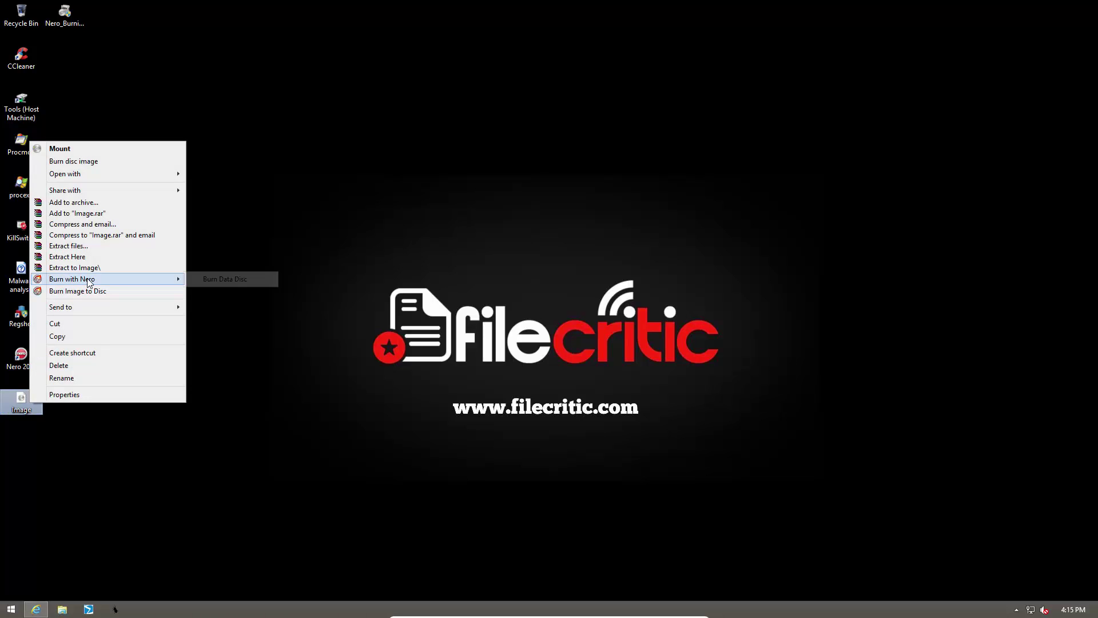
{"action": "left_click", "coordinate": [207, 279]}
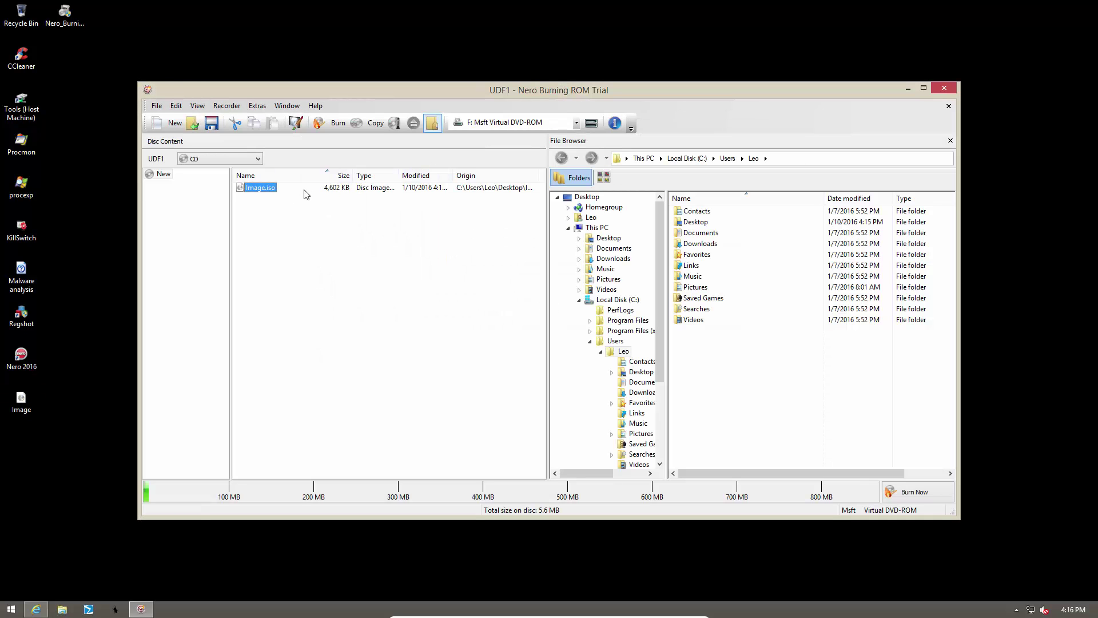
{"action": "left_click", "coordinate": [576, 123]}
{"action": "left_click", "coordinate": [478, 152]}
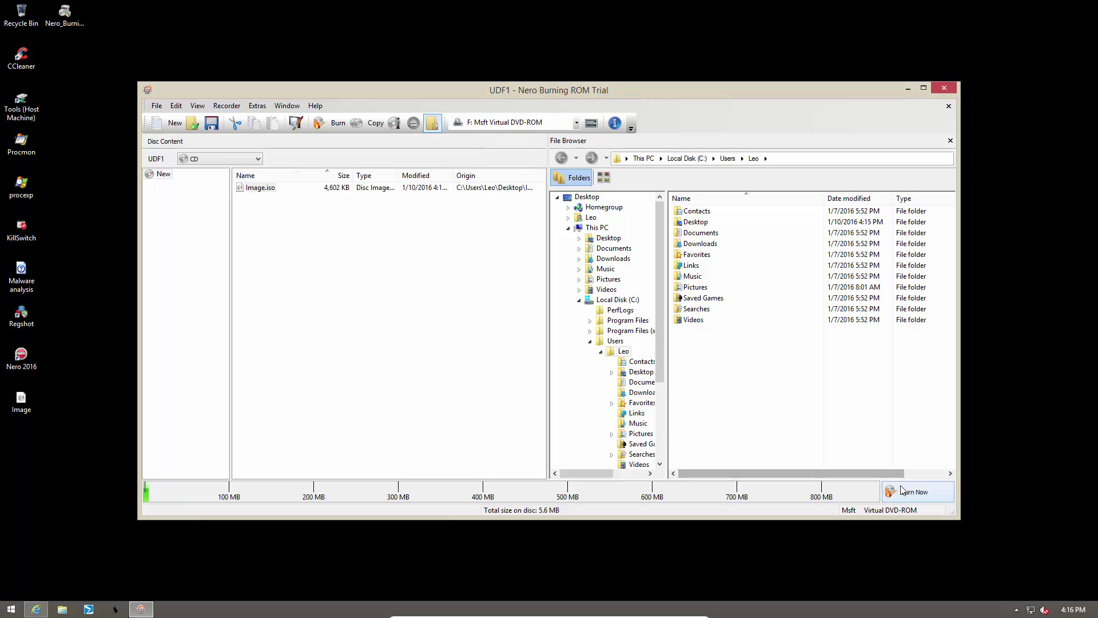
{"action": "left_click", "coordinate": [944, 88]}
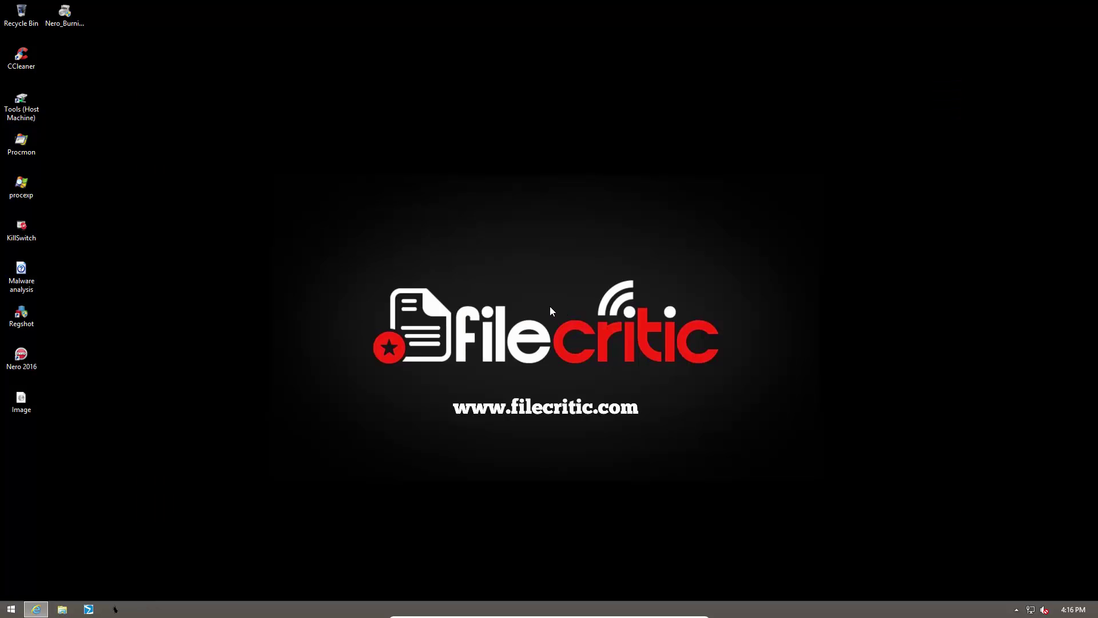